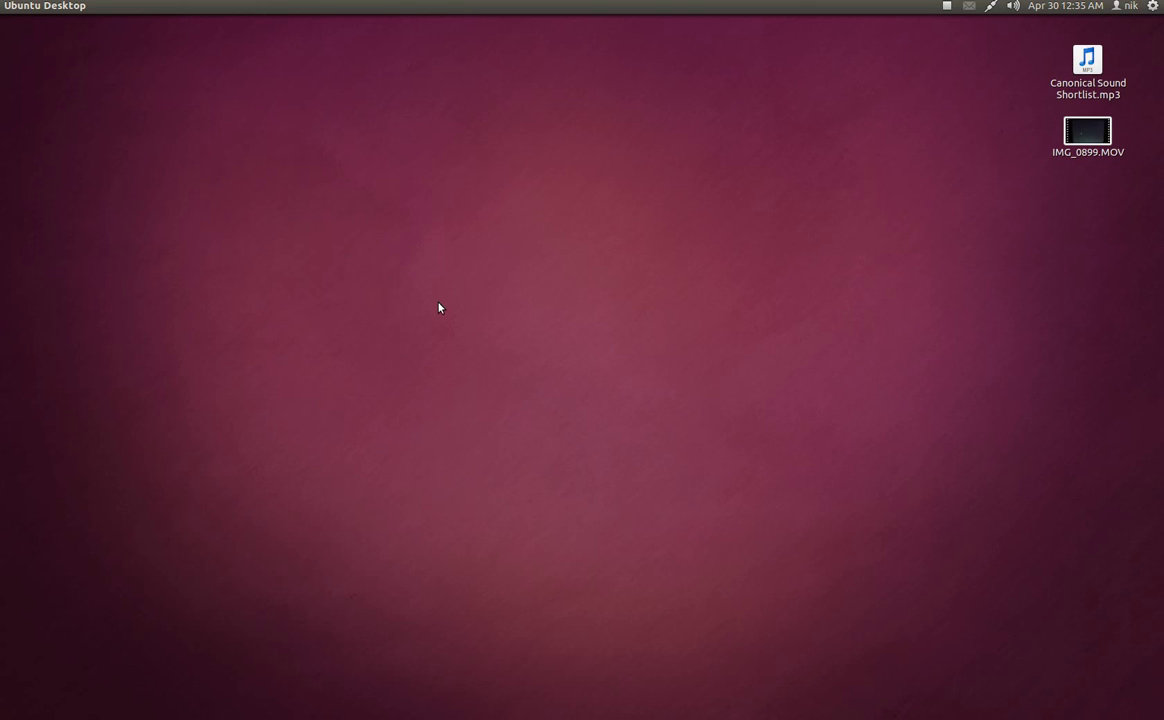
Step: Look over the sound settings in Ubuntu Tweak, then close them
mouse_move(21, 660)
left_click(21, 577)
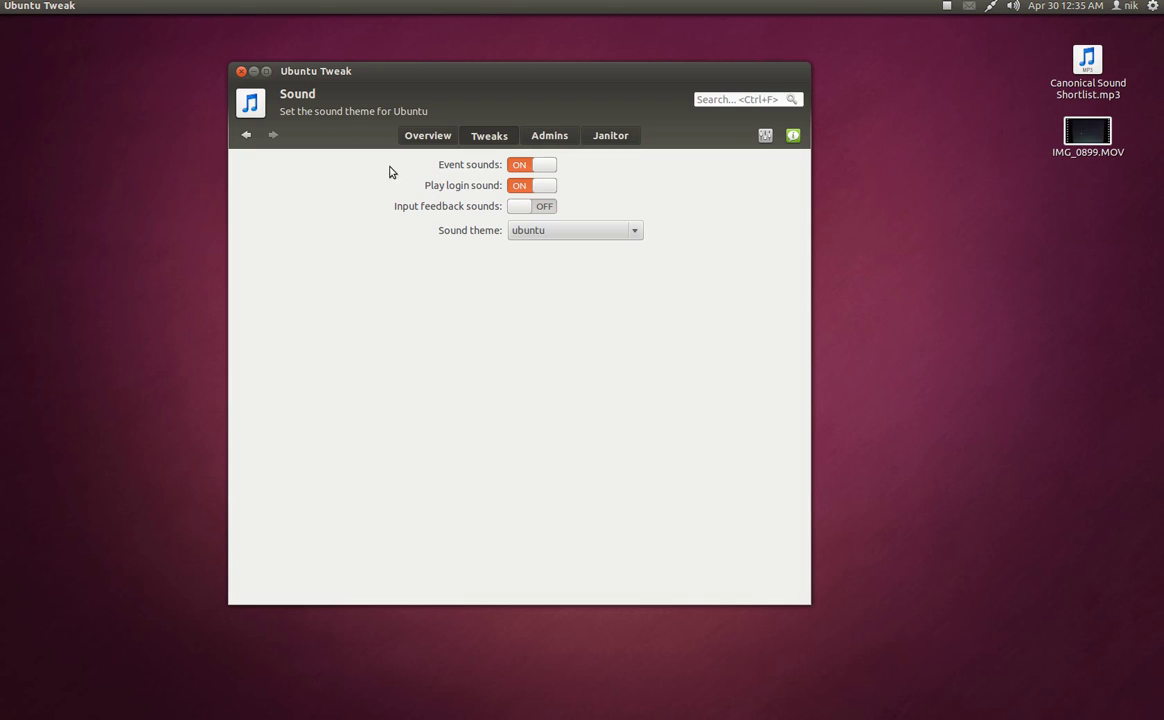
left_click(241, 71)
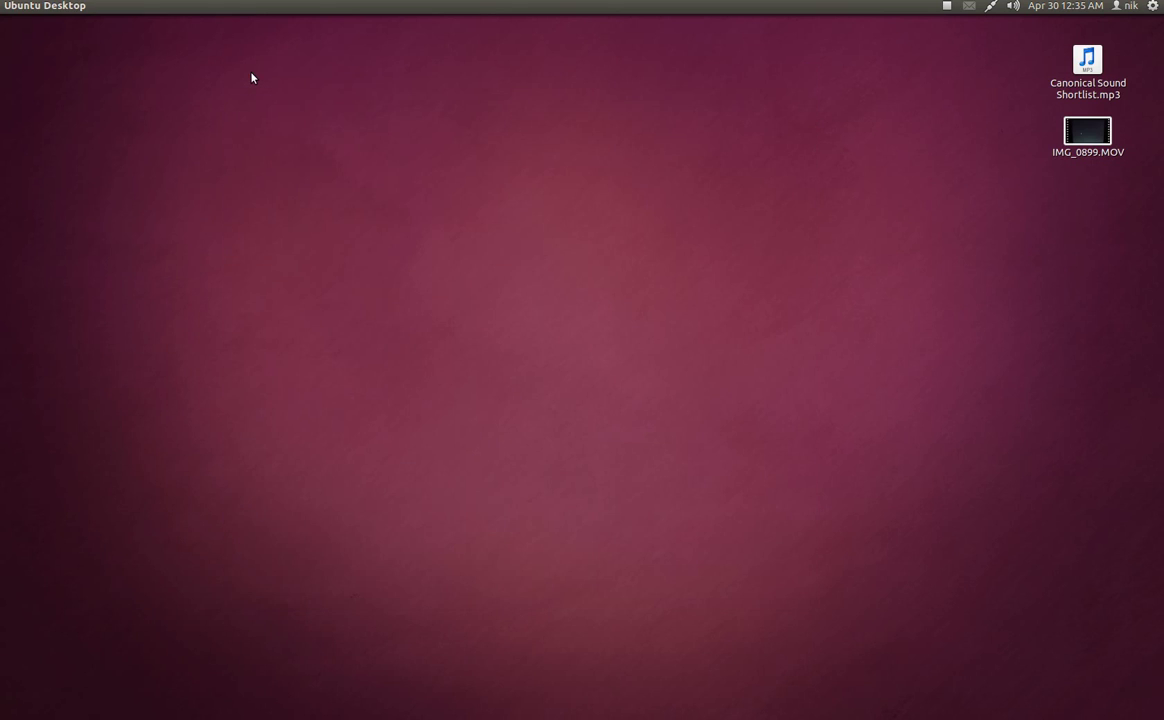
Step: Copy the suggested startup name 'GNOME login sound' from the Ask Ubuntu answer in Chrome
mouse_move(1, 177)
left_click(22, 77)
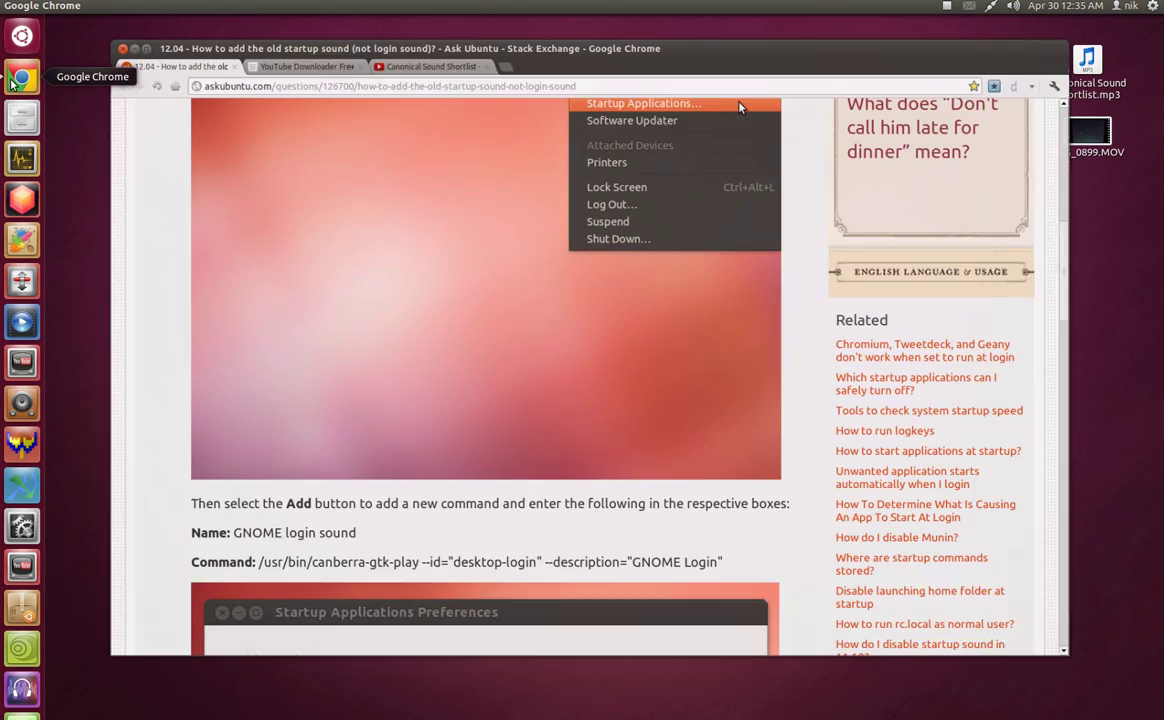
scroll(95, 455, "up", 5)
scroll(100, 467, "down", 5)
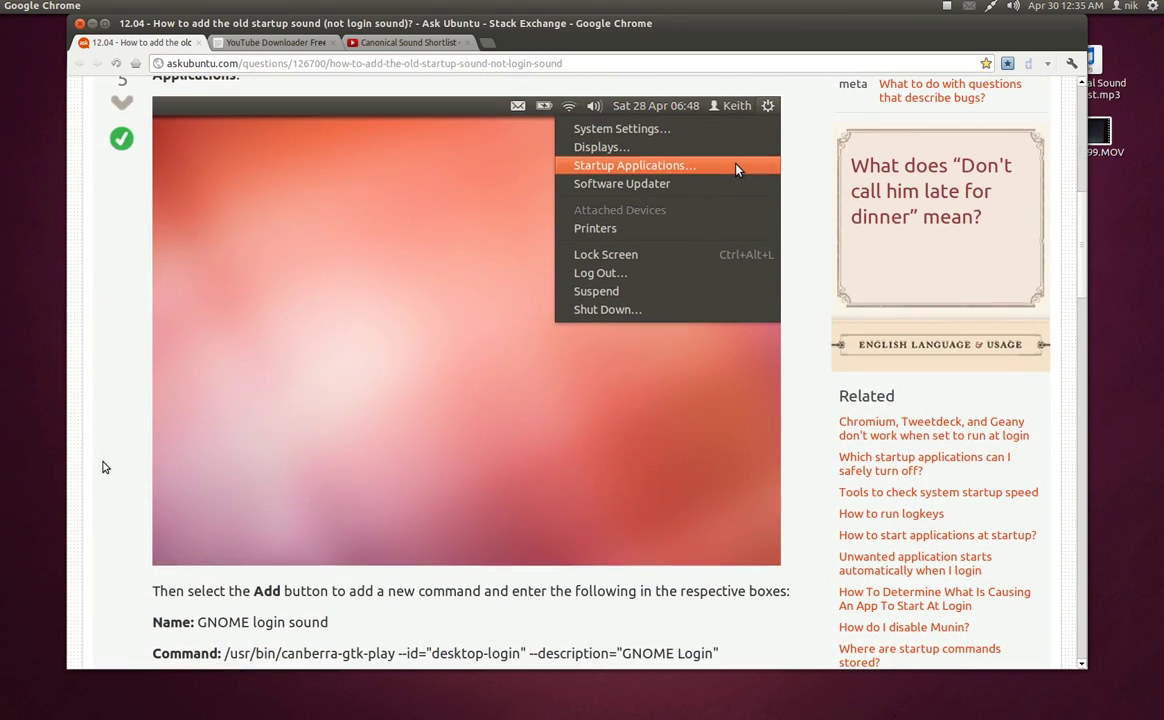
scroll(101, 467, "down", 3)
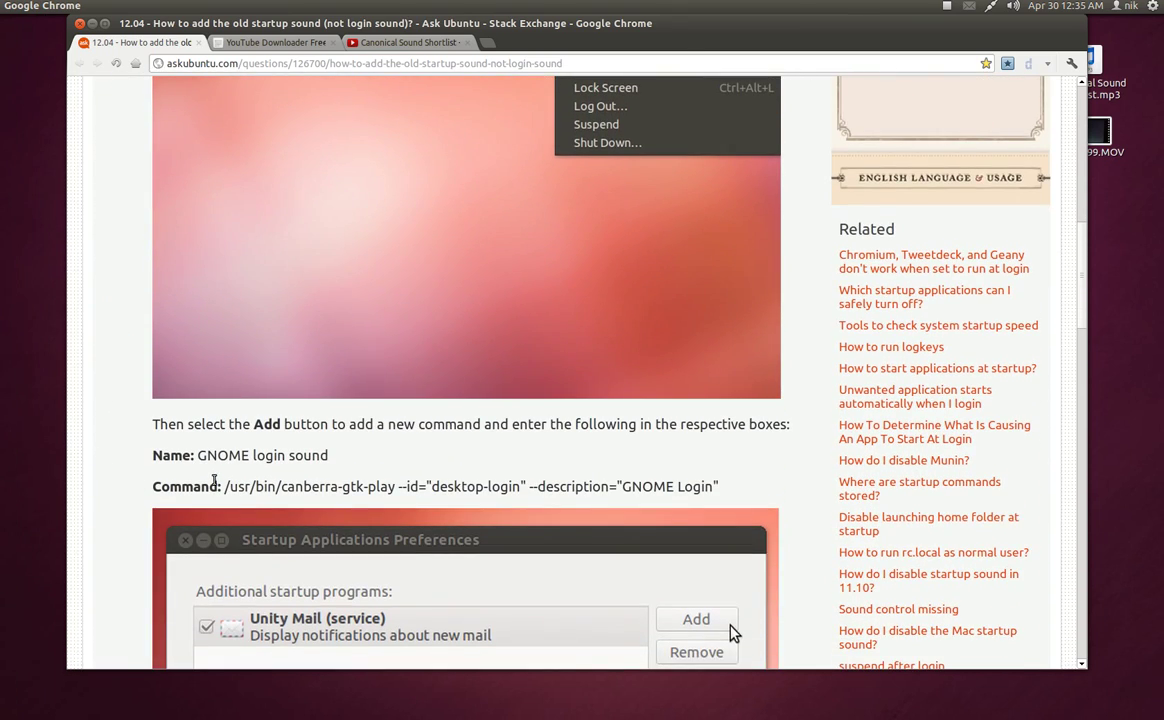
left_click_drag(197, 455, 329, 455)
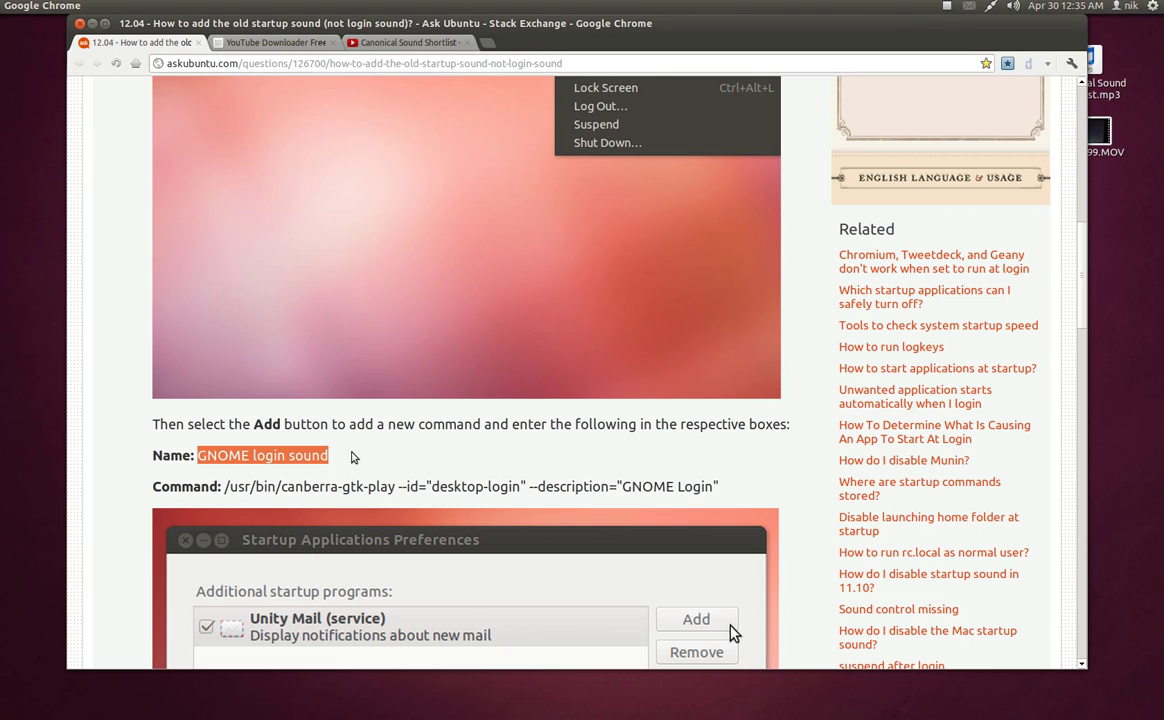
right_click(322, 457)
left_click(345, 467)
Step: Bring up Startup Applications briefly, shift its window left, and close it again
left_click(20, 698)
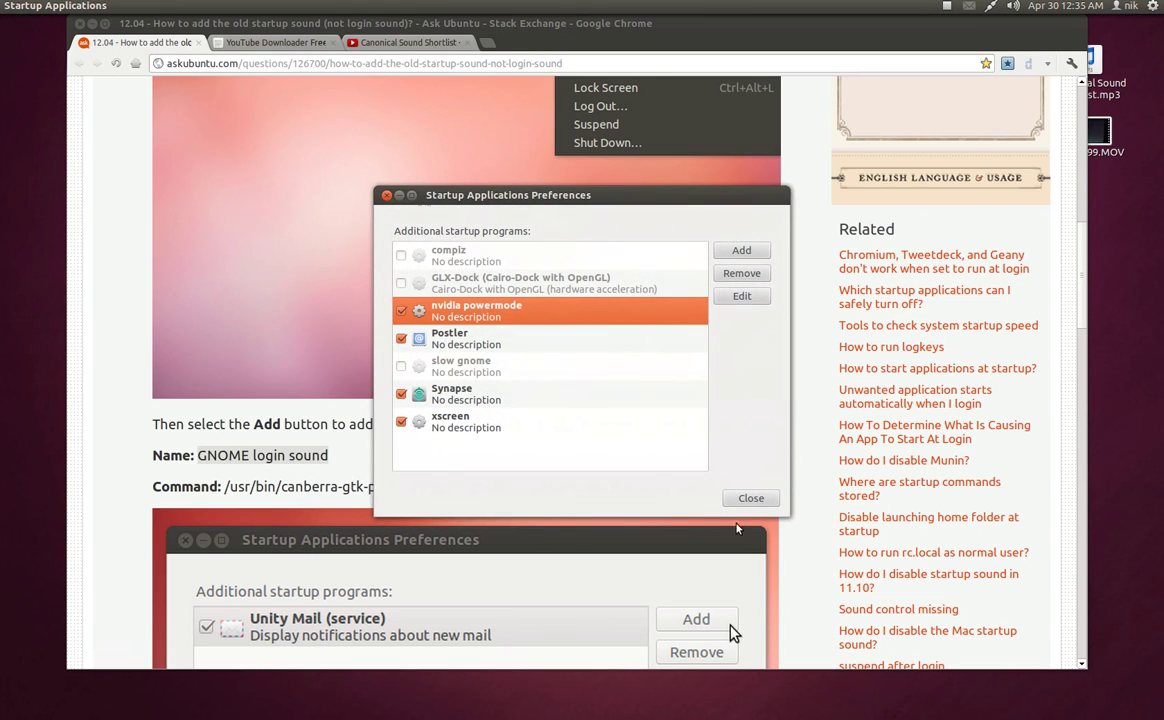
left_click_drag(631, 197, 598, 197)
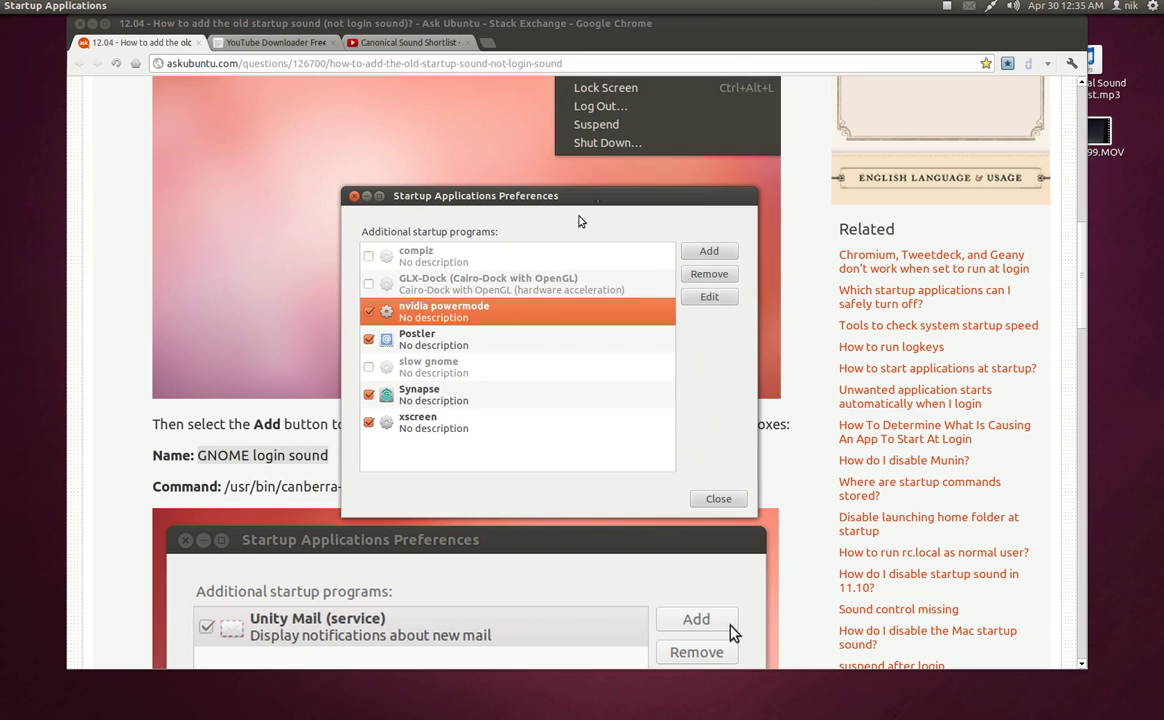
left_click(353, 196)
left_click(1152, 6)
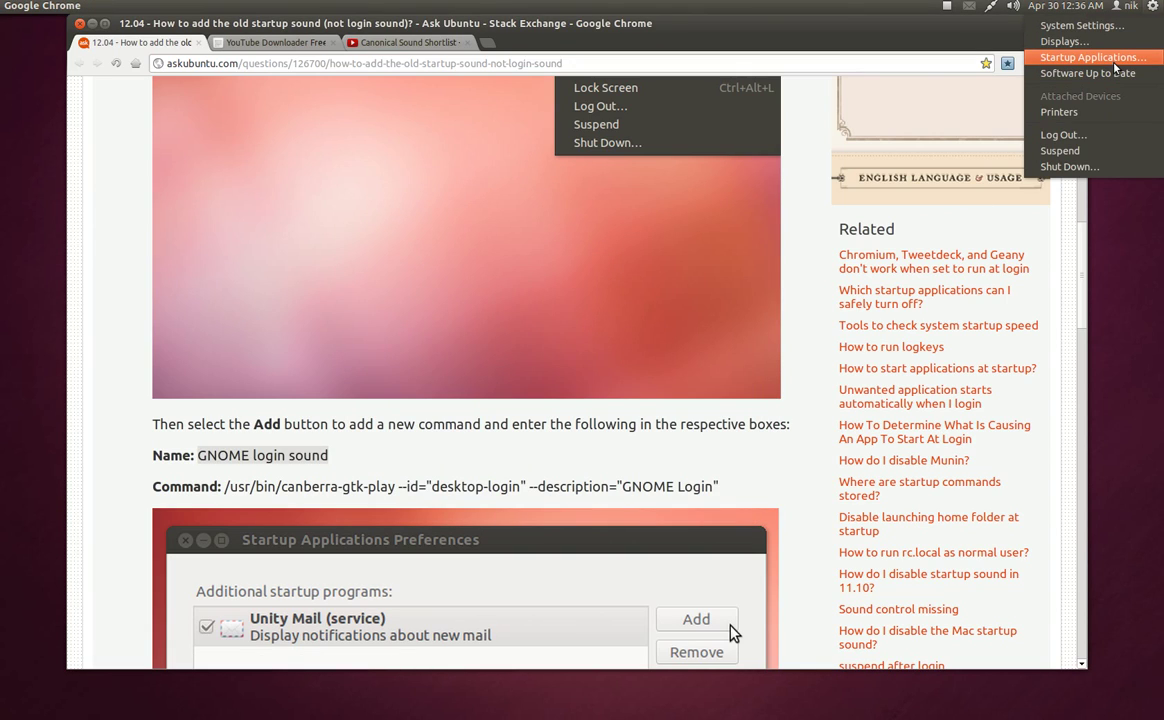
Step: Start a new startup entry in Startup Applications and paste 'GNOME login sound' as its name
left_click(1092, 57)
left_click(741, 250)
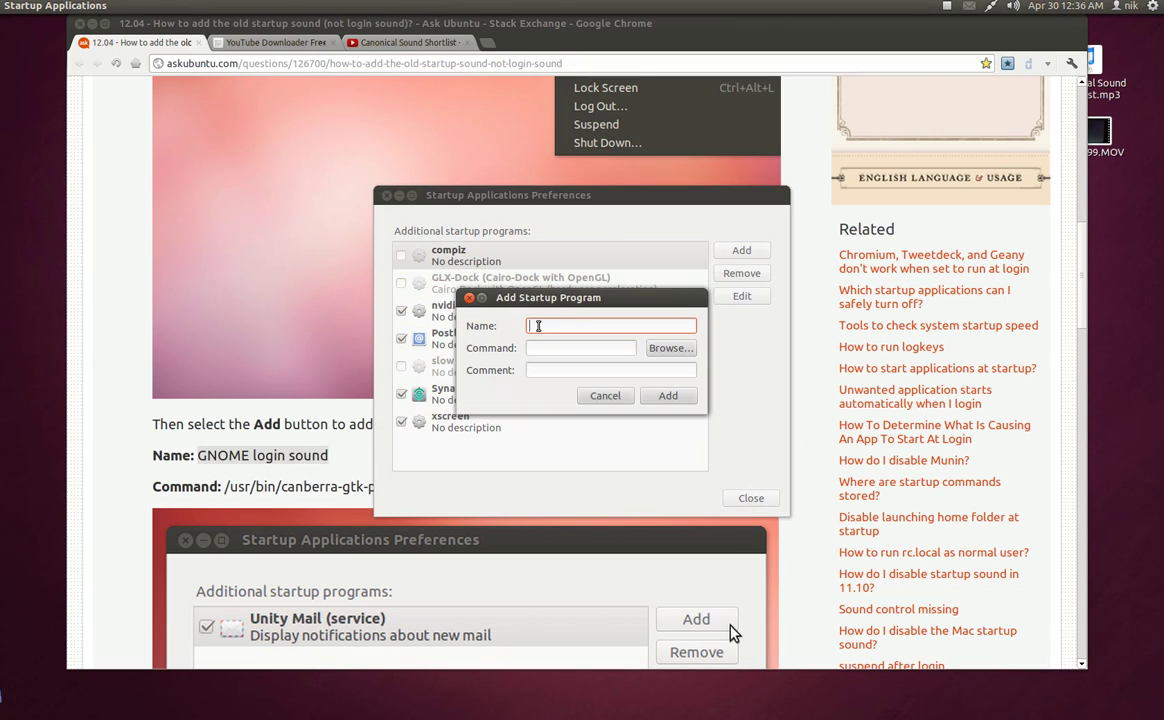
right_click(538, 326)
left_click(603, 375)
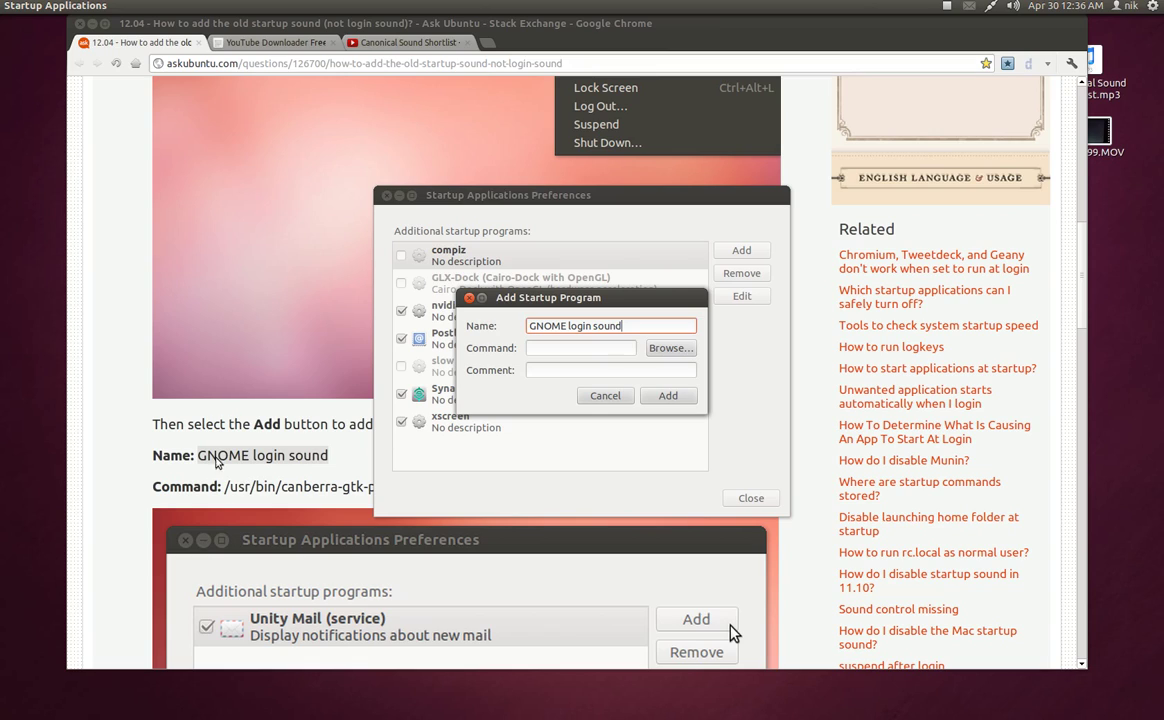
Step: Copy the canberra-gtk-play desktop-login command from Chrome into the entry's Command field and add it
left_click(230, 488)
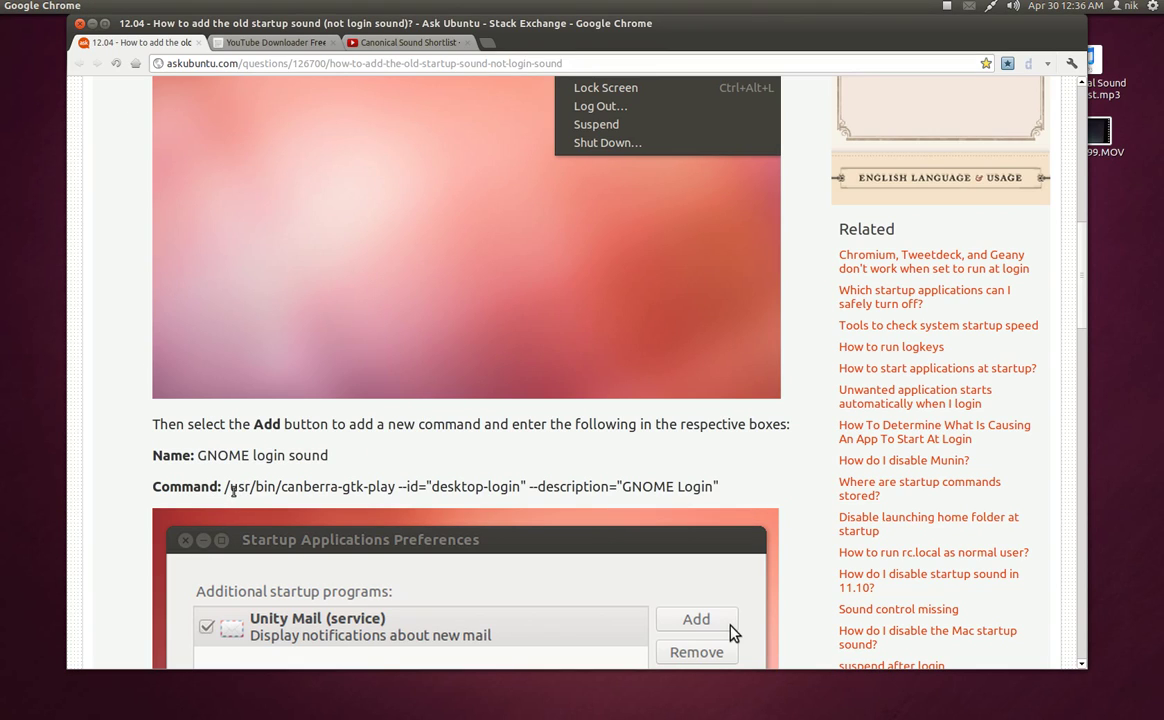
left_click_drag(225, 488, 710, 487)
right_click(710, 487)
left_click(732, 494)
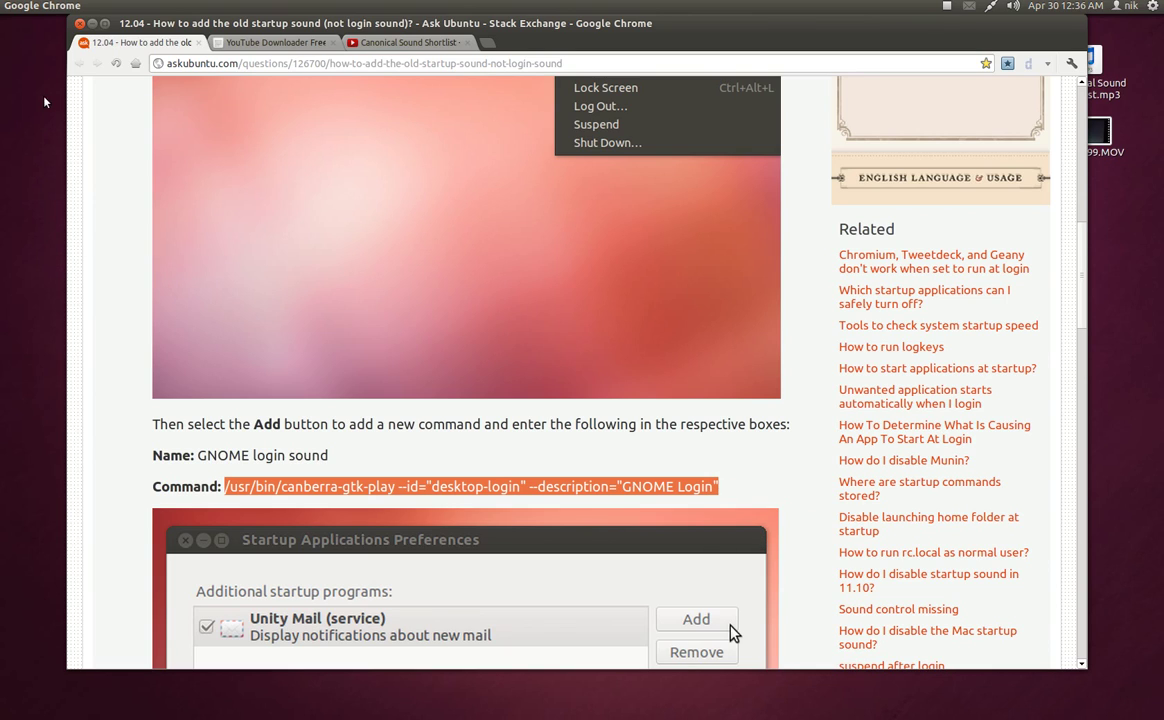
left_click(91, 23)
right_click(543, 347)
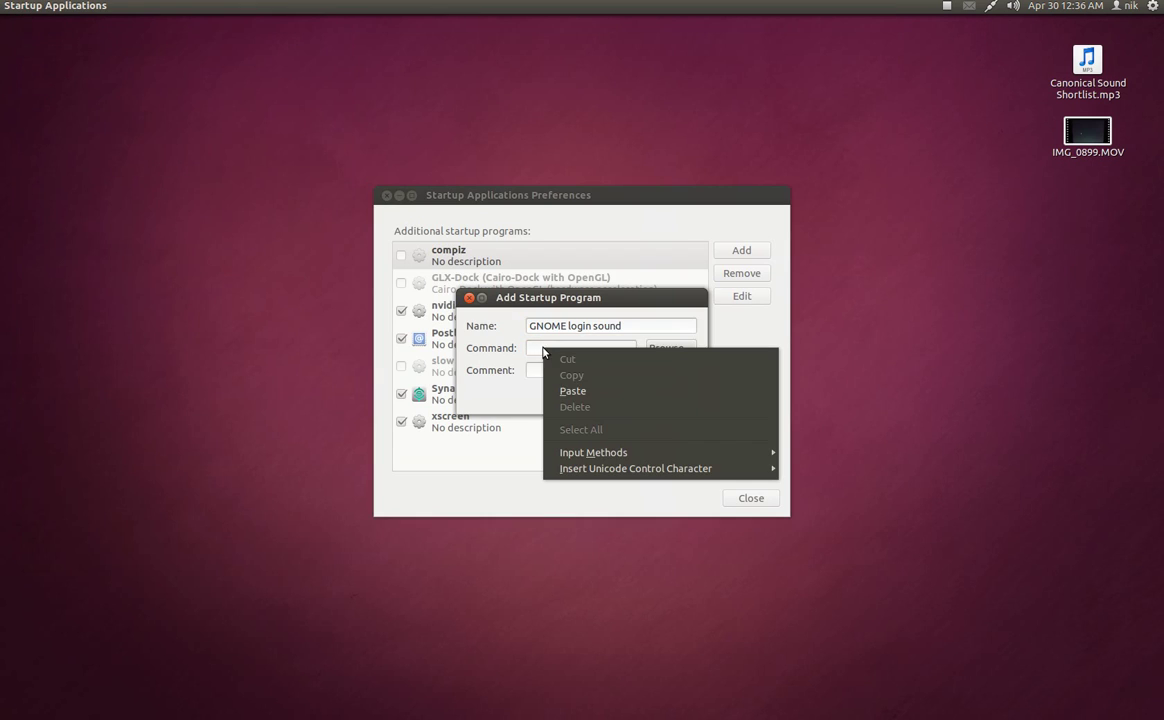
left_click(627, 392)
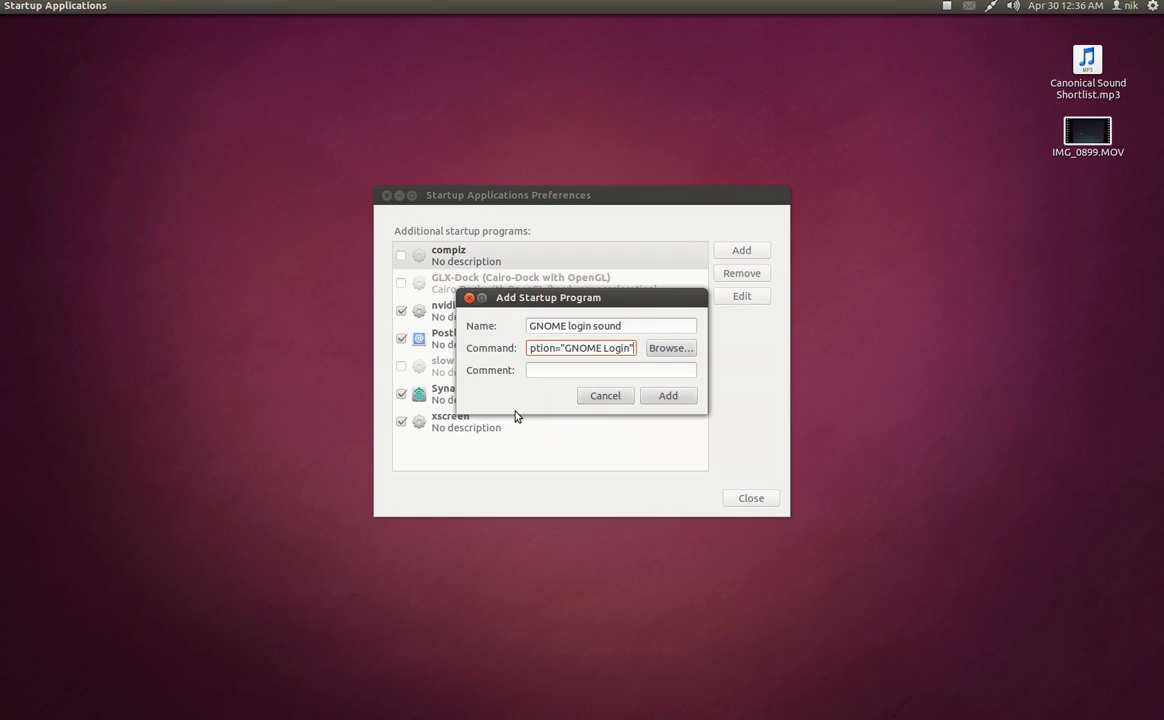
left_click(670, 396)
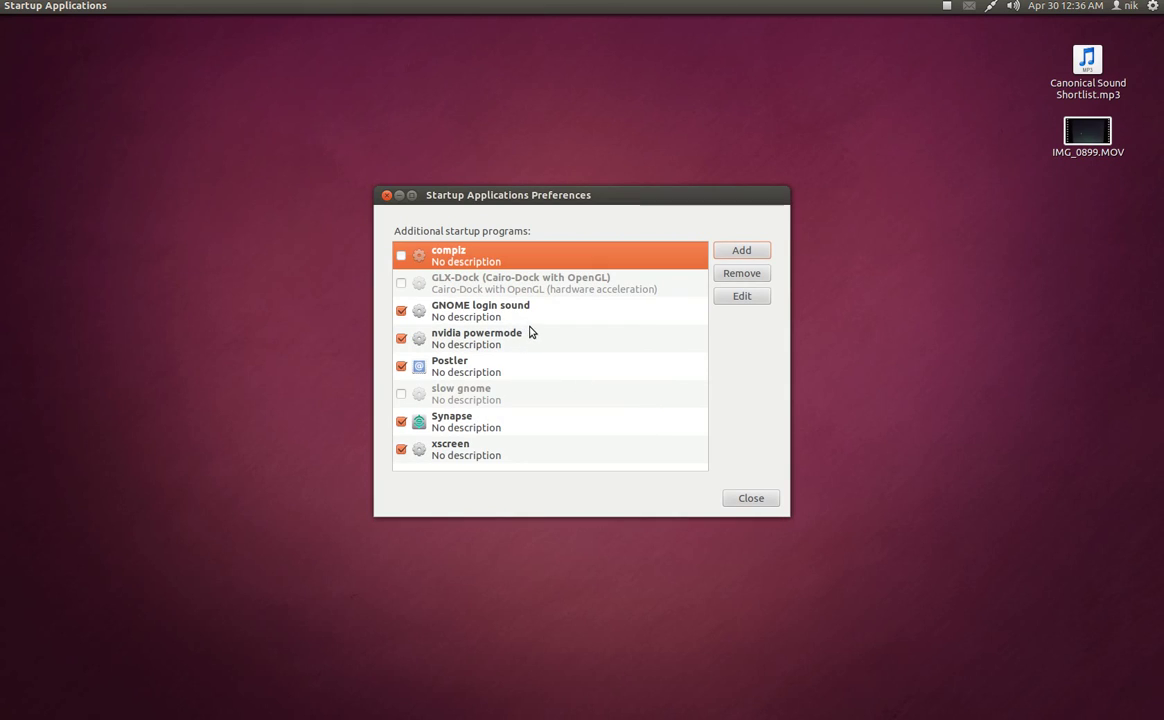
left_click(410, 316)
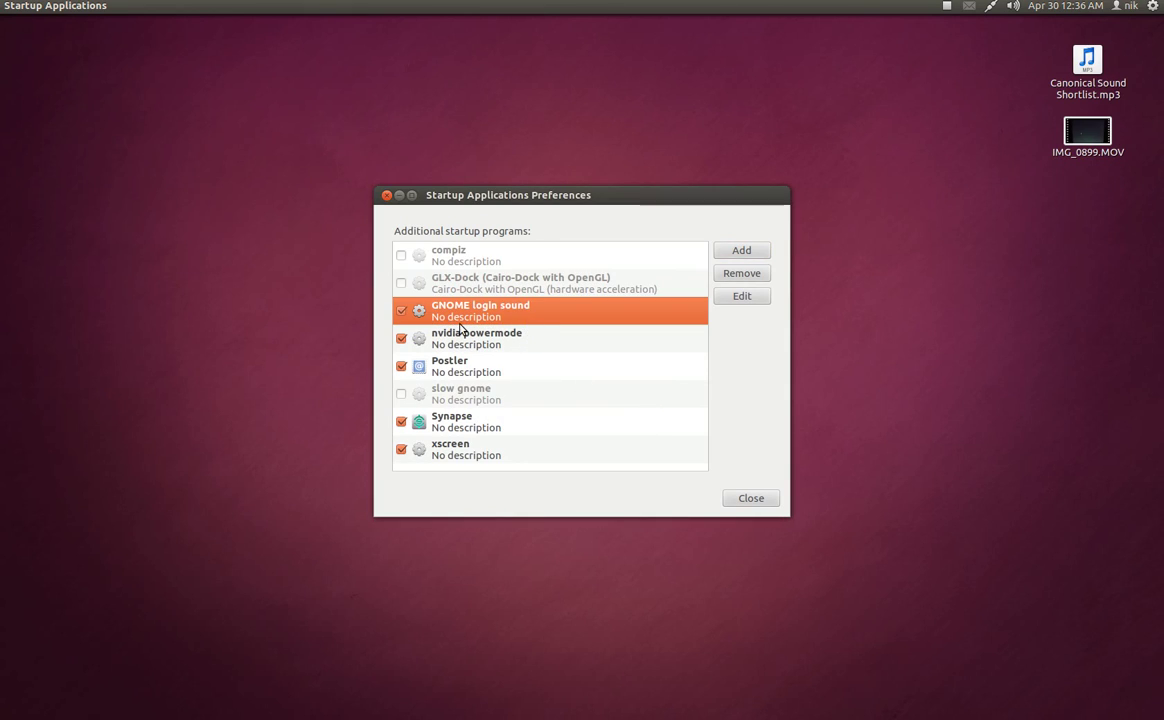
Step: Close Startup Applications and look over the Canonical Sound Shortlist video and its download formats in Chrome
left_click(387, 195)
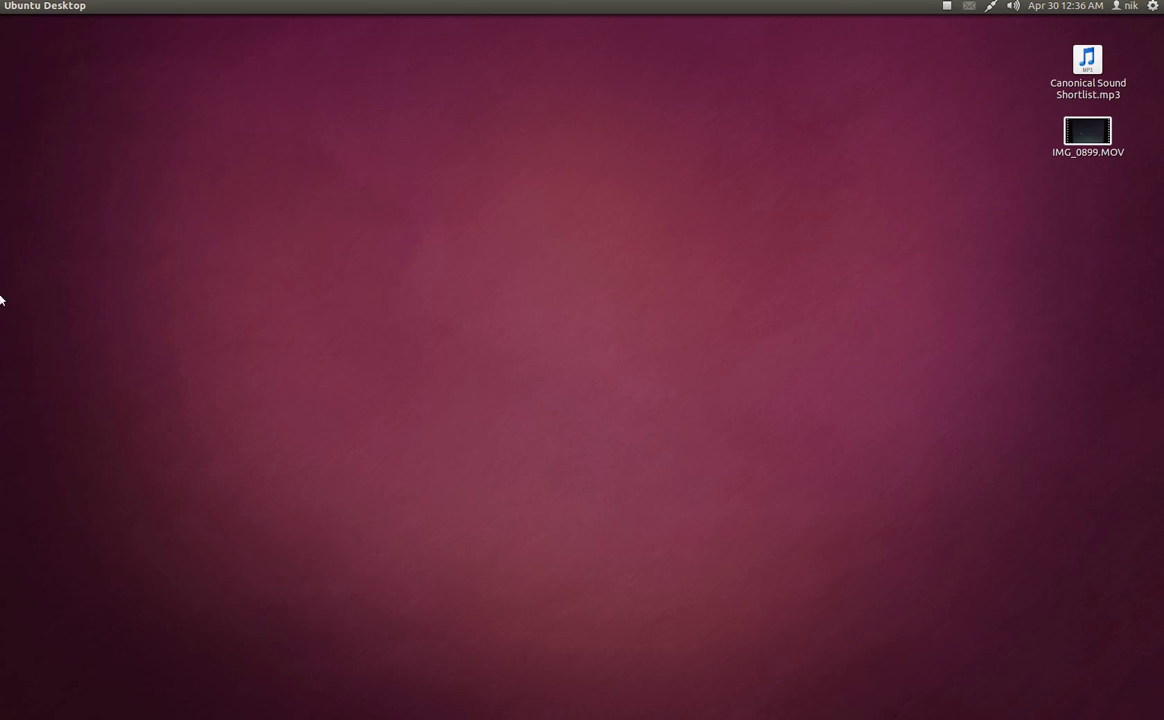
left_click(22, 78)
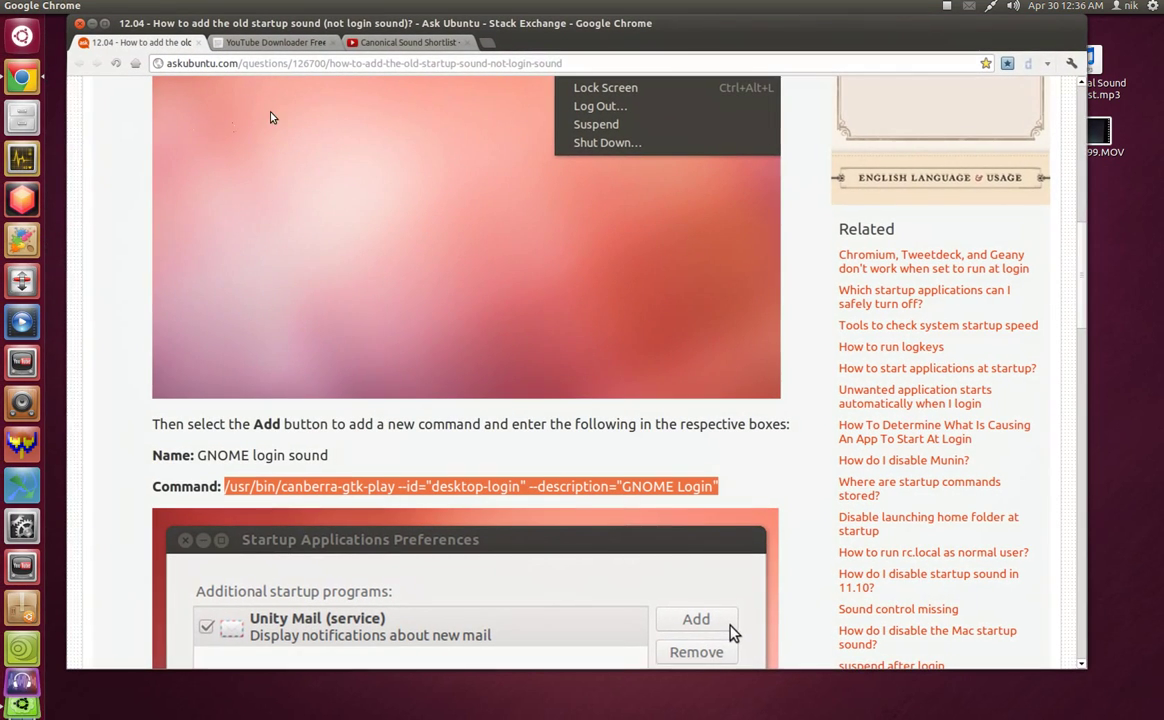
left_click(245, 44)
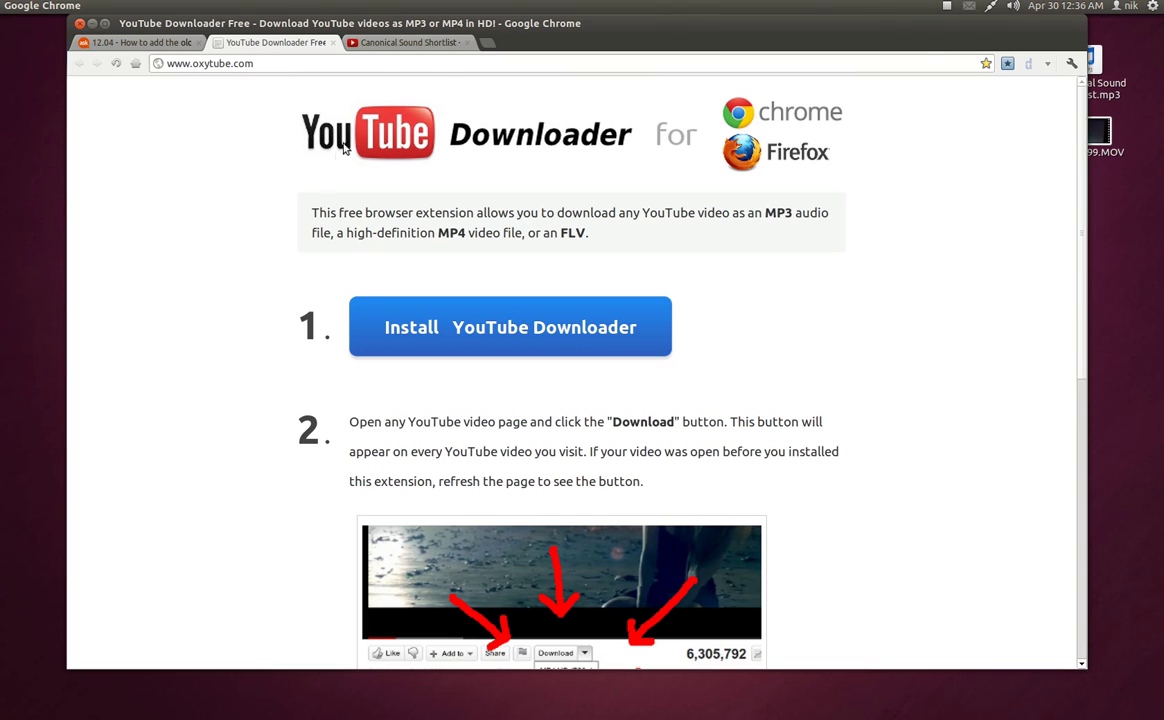
left_click(362, 44)
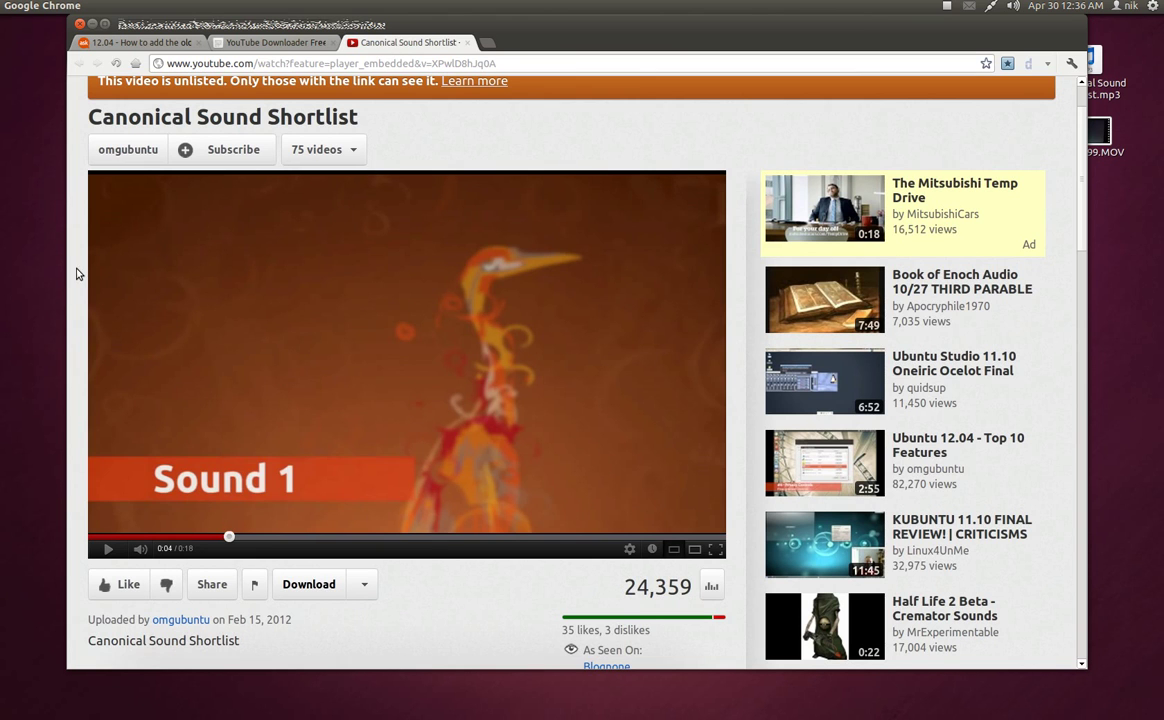
scroll(78, 273, "up", 2)
scroll(80, 276, "down", 5)
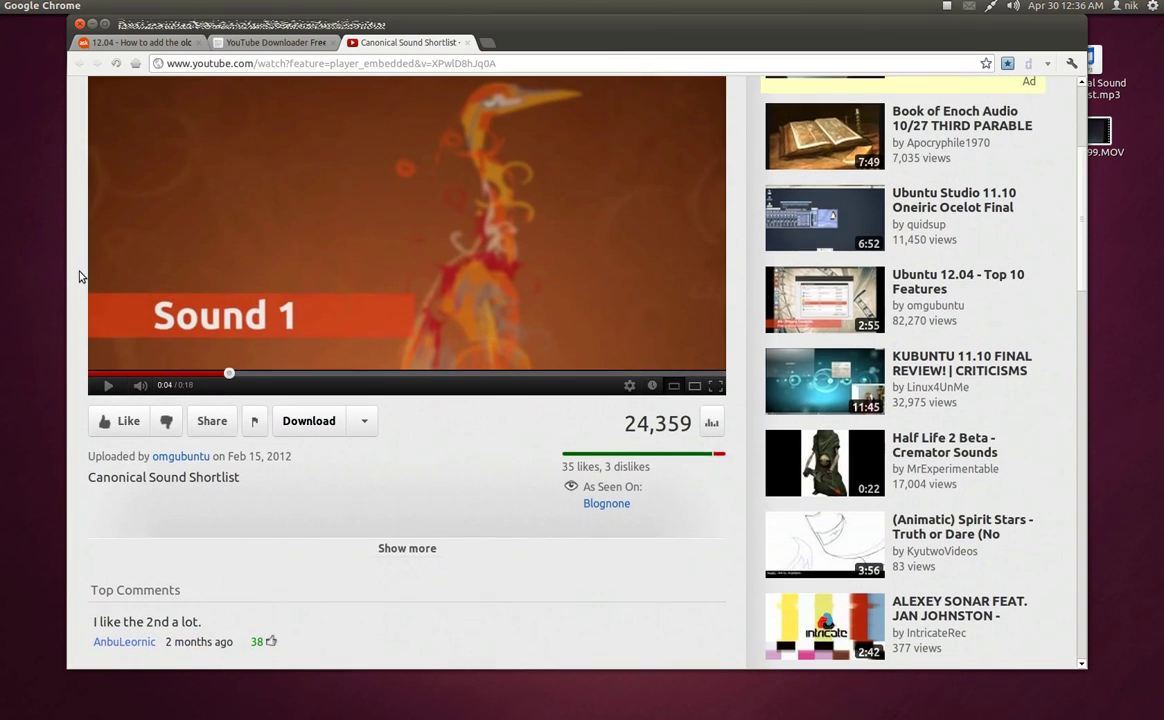
left_click(363, 421)
left_click(349, 588)
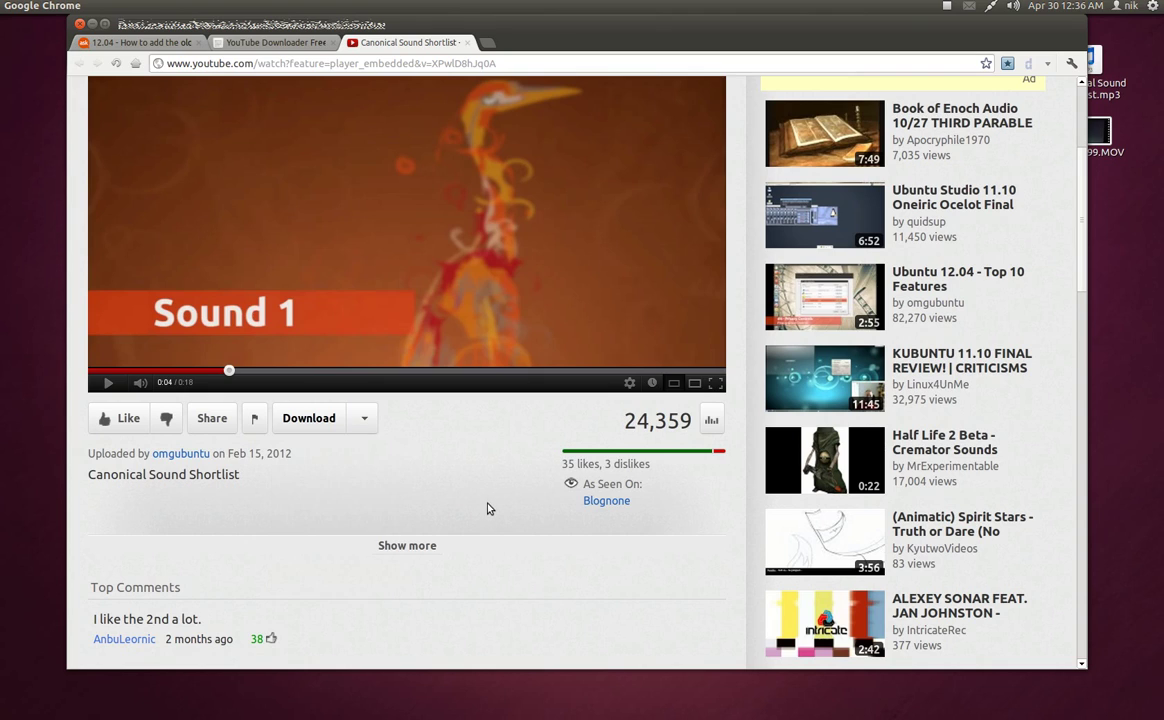
Step: Close Chrome and open Canonical Sound Shortlist.mp3 from the desktop in Audacity
left_click(80, 24)
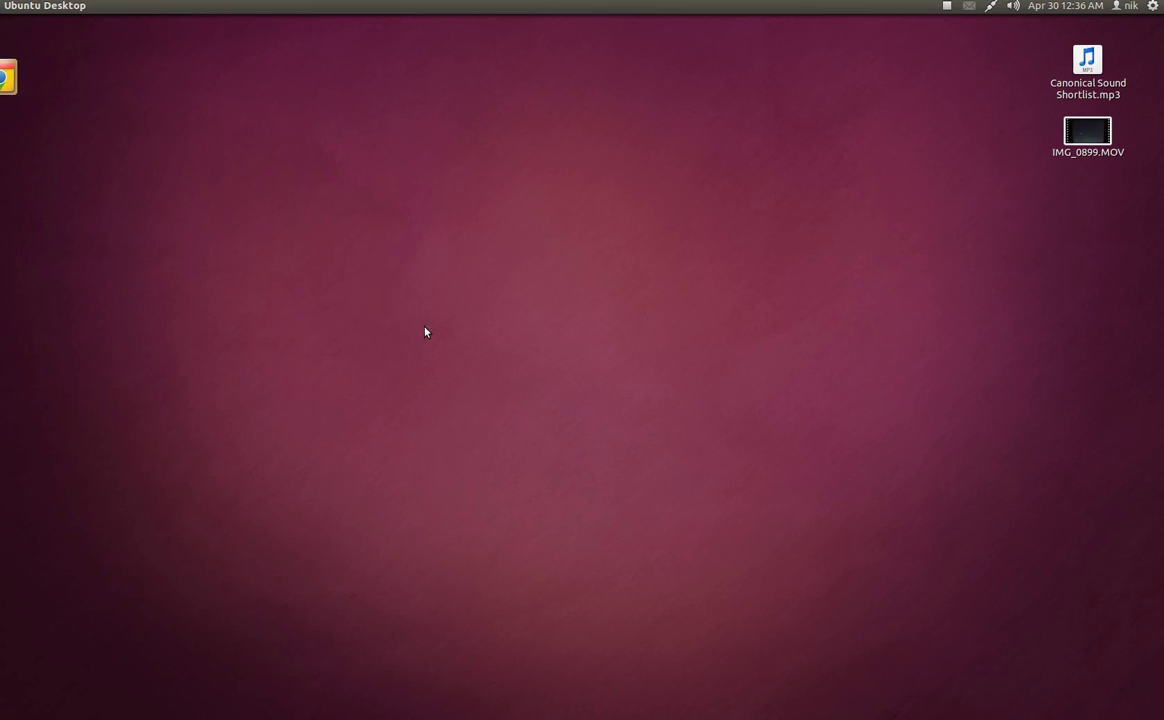
right_click(1088, 70)
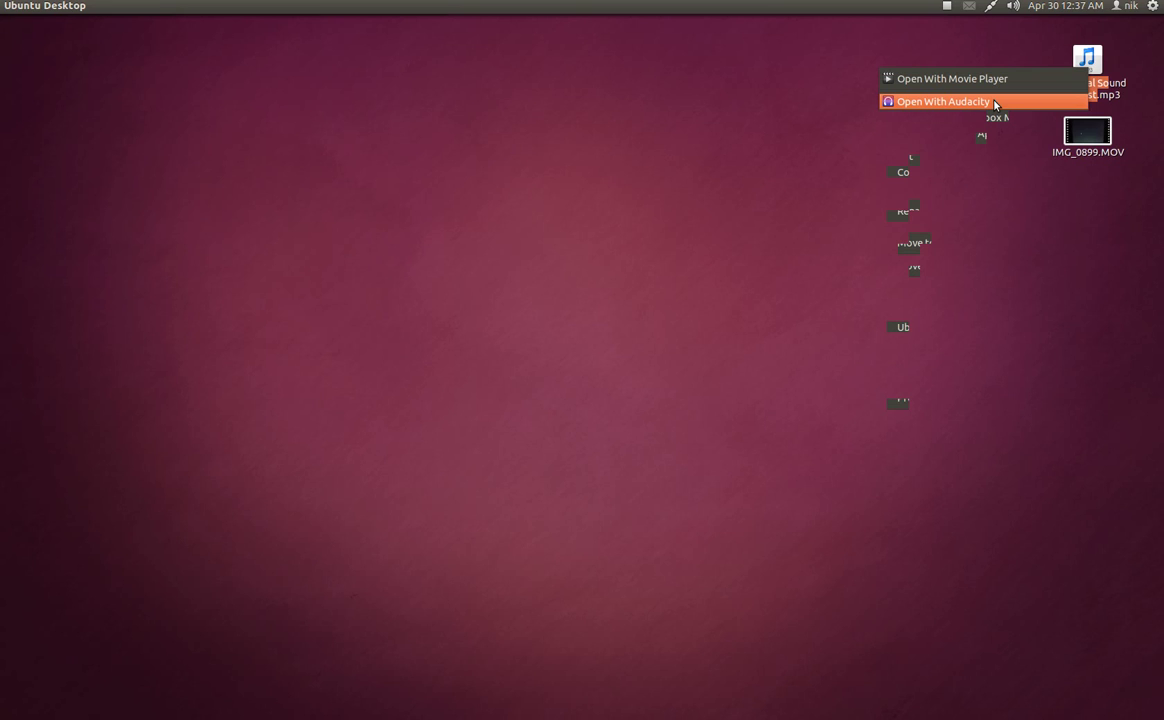
left_click(995, 103)
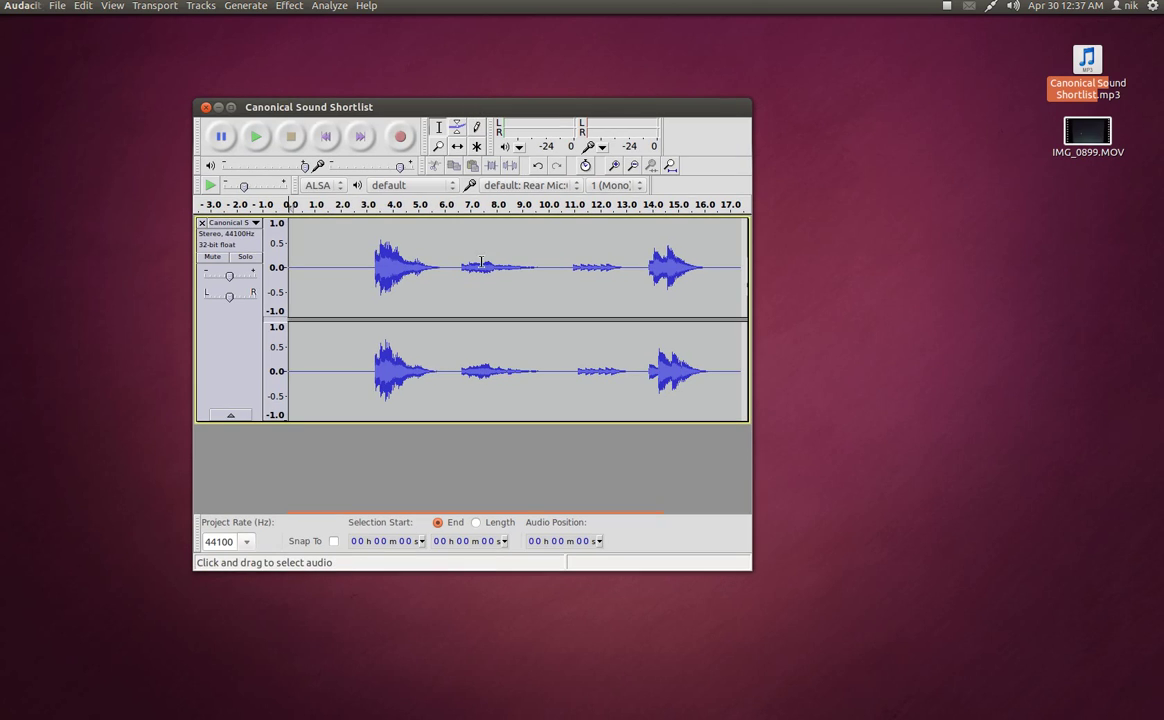
Step: Play the recording once, then select its silent first three seconds
left_click(256, 136)
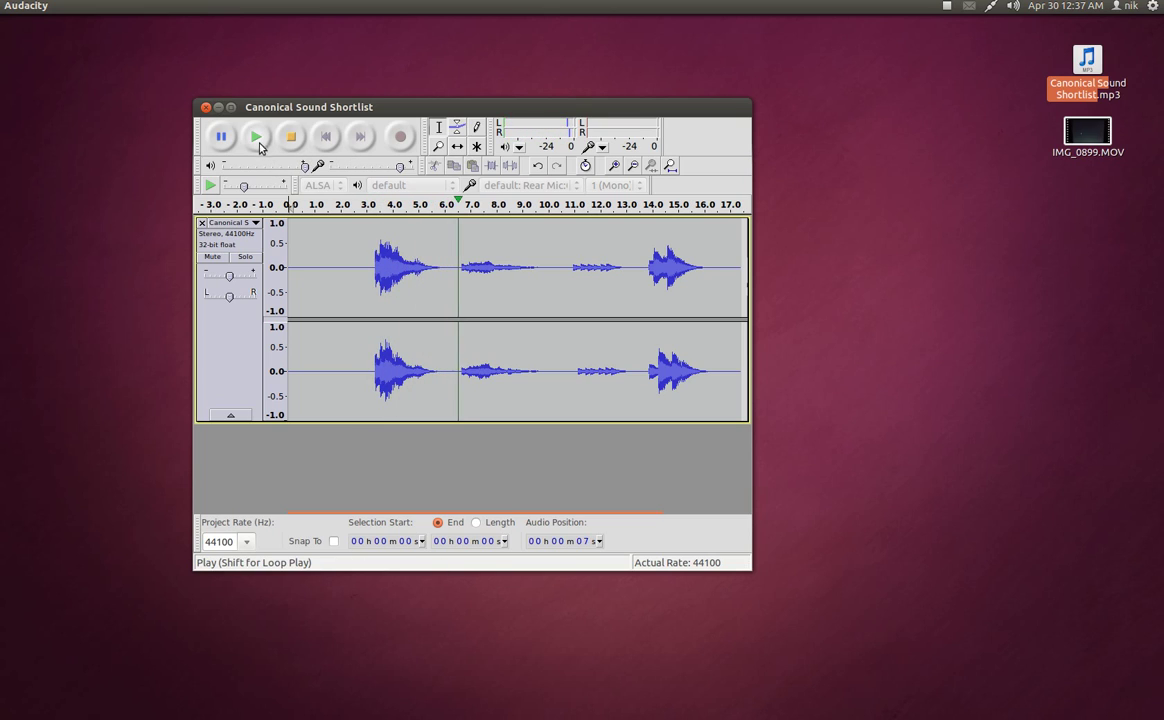
left_click(290, 137)
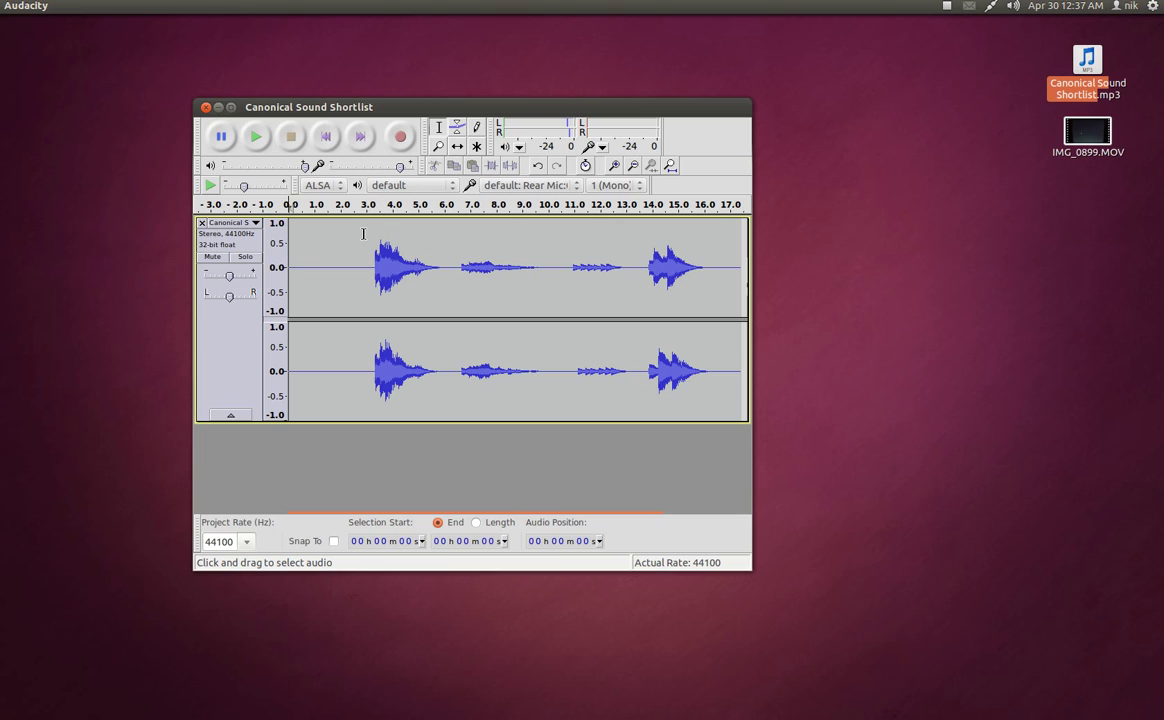
left_click_drag(363, 234, 284, 234)
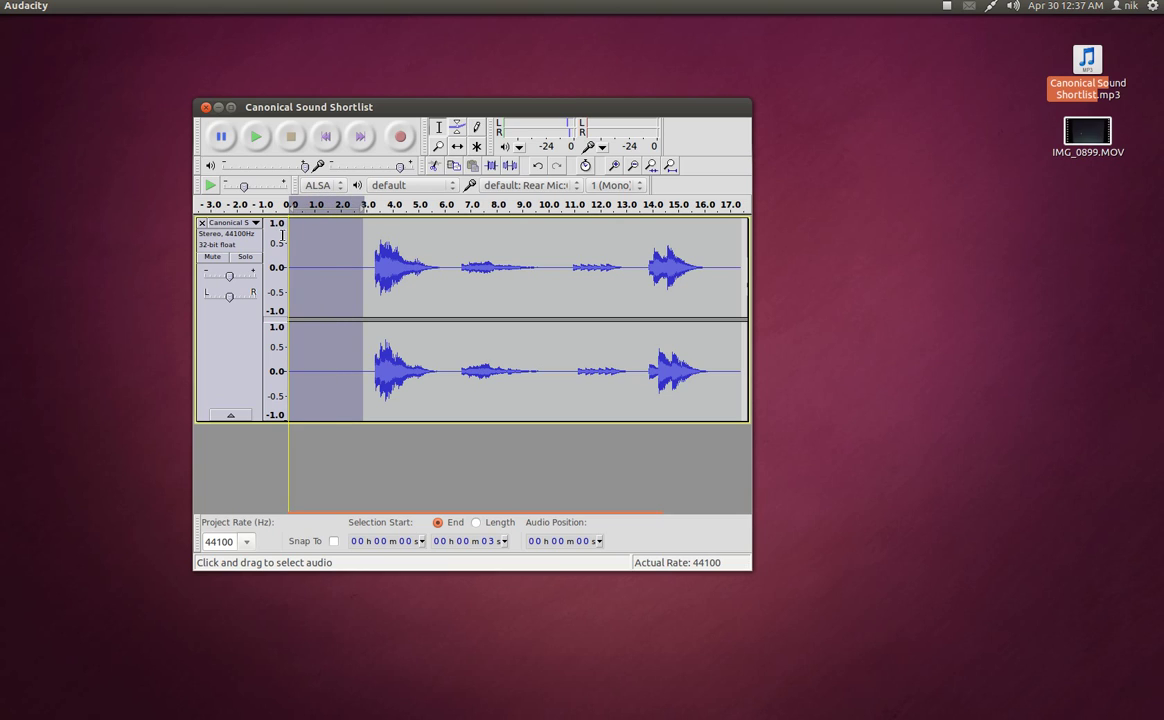
Step: Cut away the leading three seconds of silence with Edit > Remove Audio > Cut
left_click(90, 6)
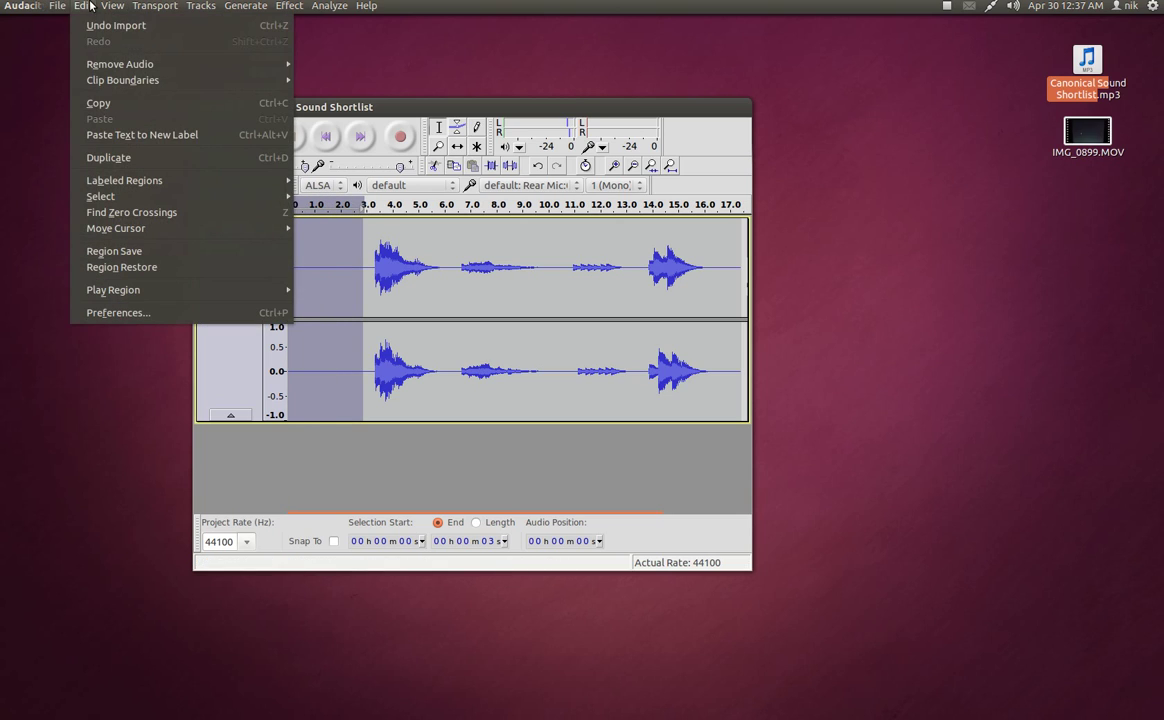
mouse_move(152, 68)
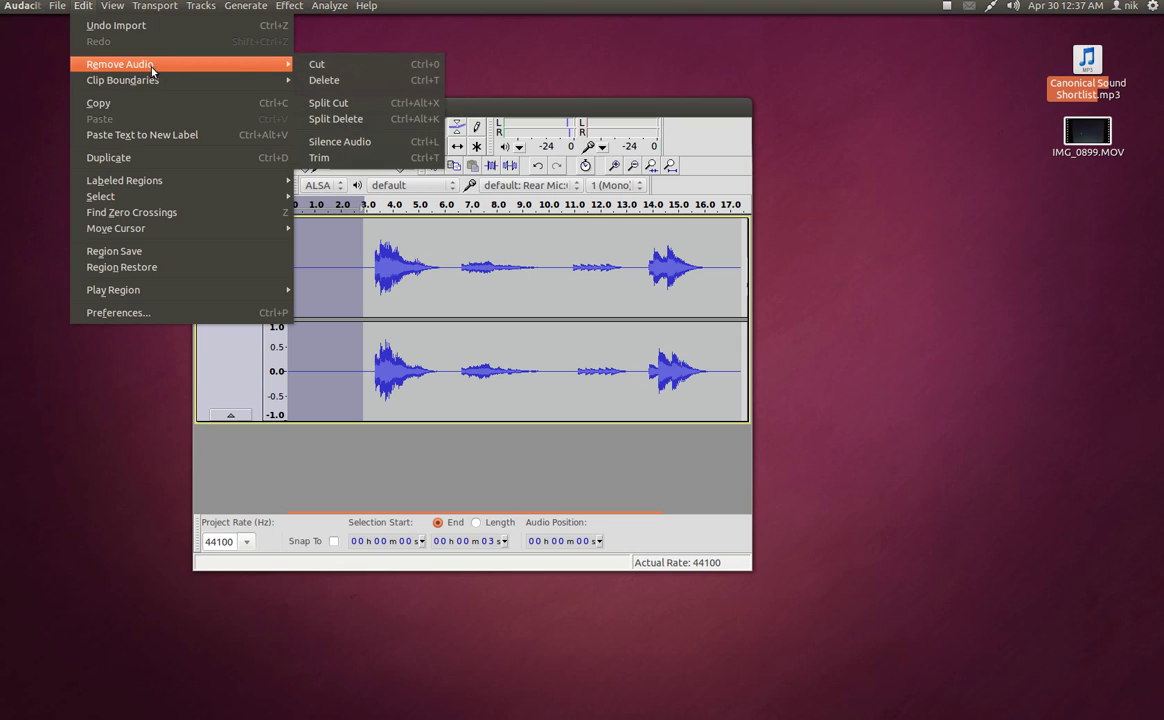
left_click(310, 63)
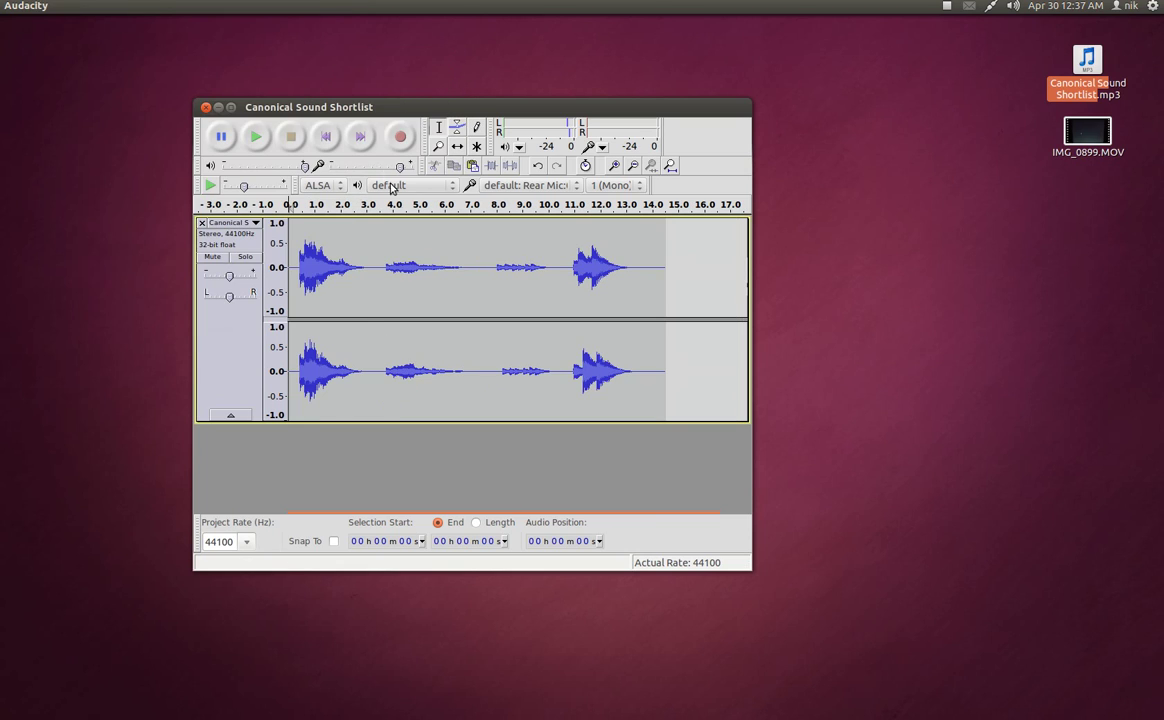
Step: Select everything after the first chime and cut it, keeping only the opening chime
left_click_drag(367, 238, 666, 279)
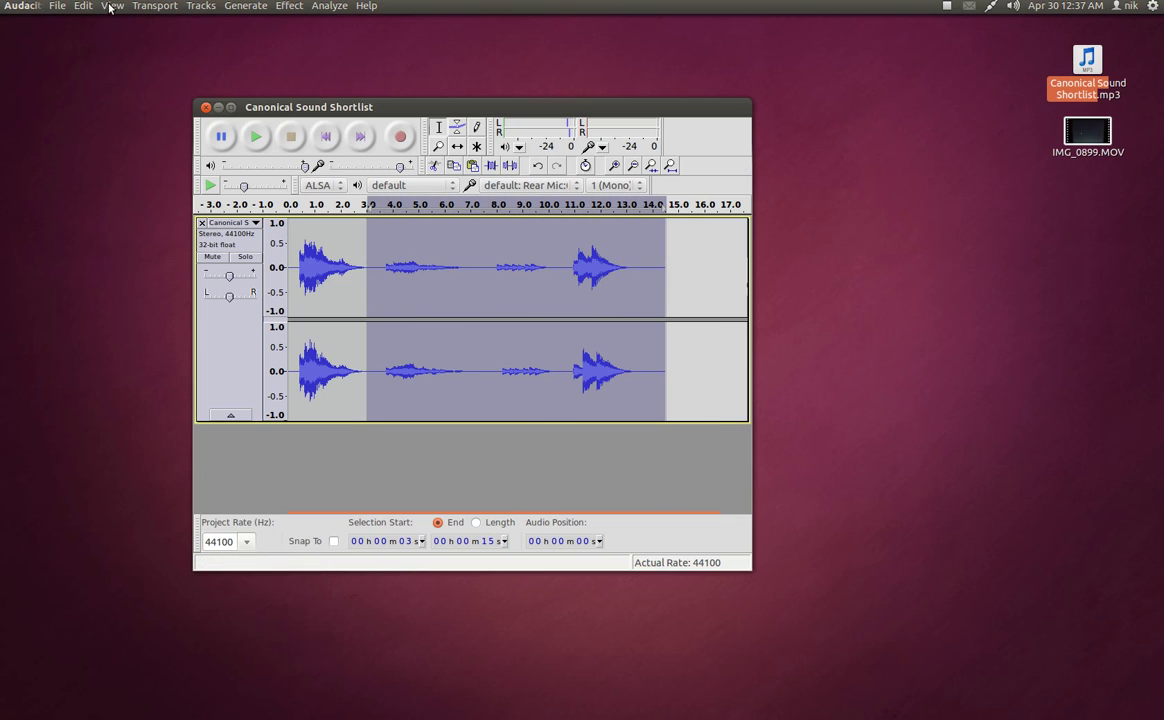
left_click(82, 6)
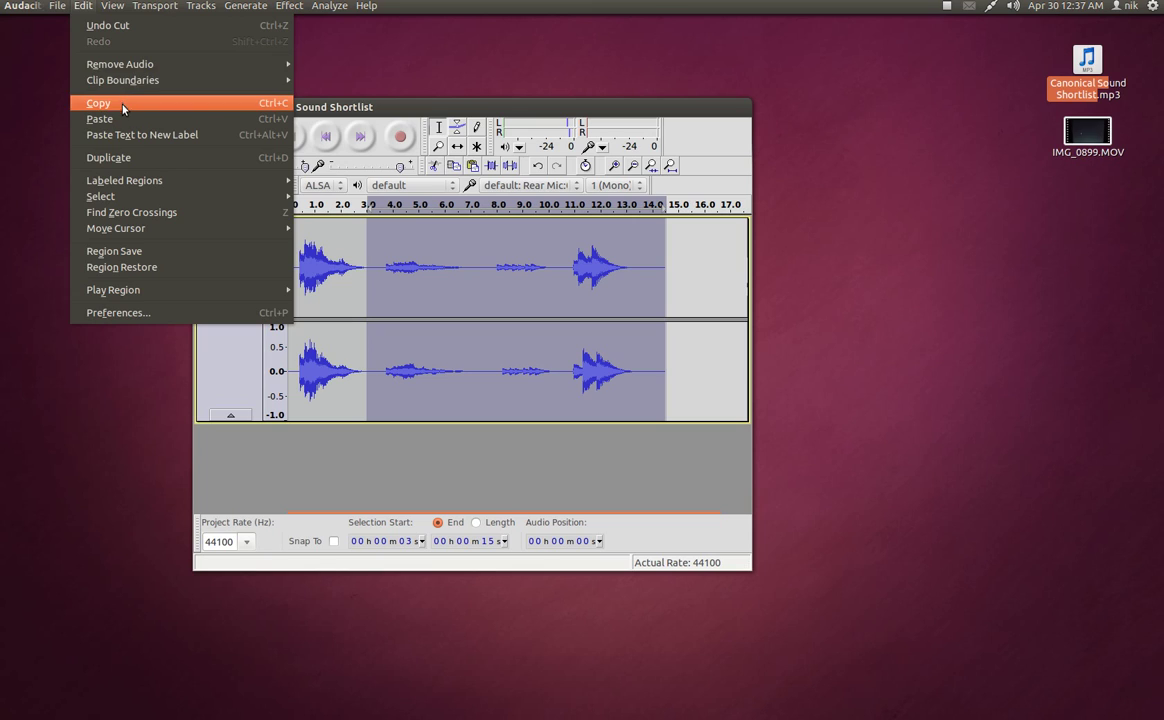
mouse_move(127, 63)
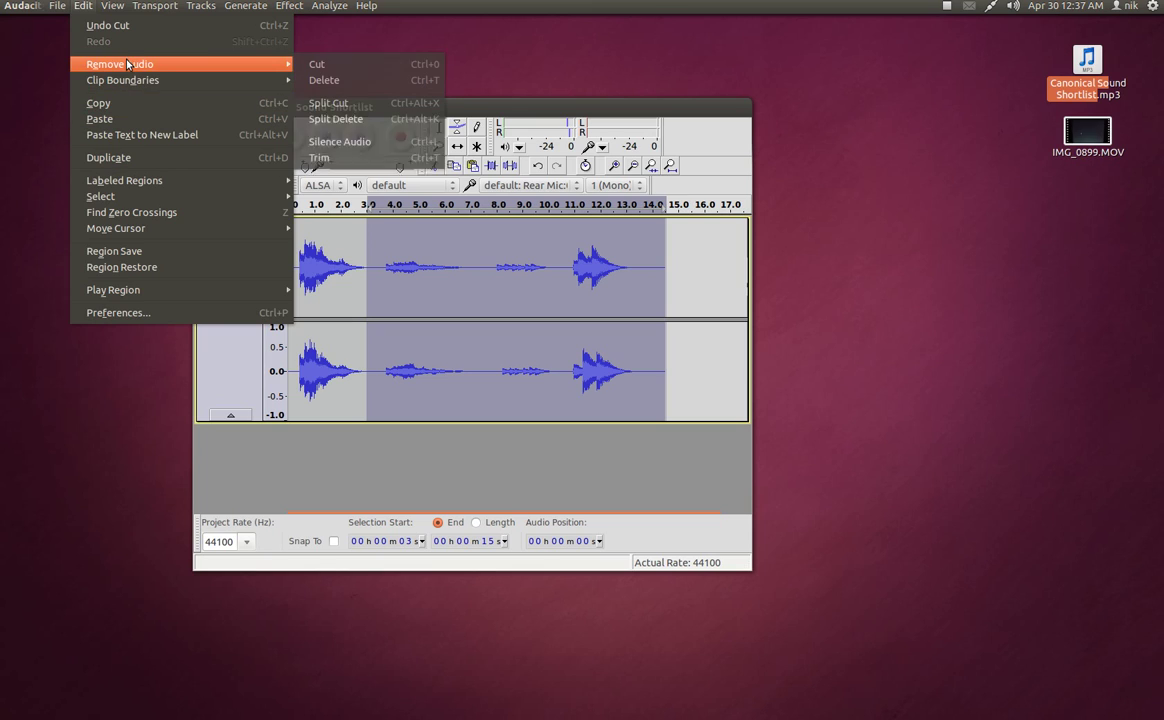
left_click(353, 60)
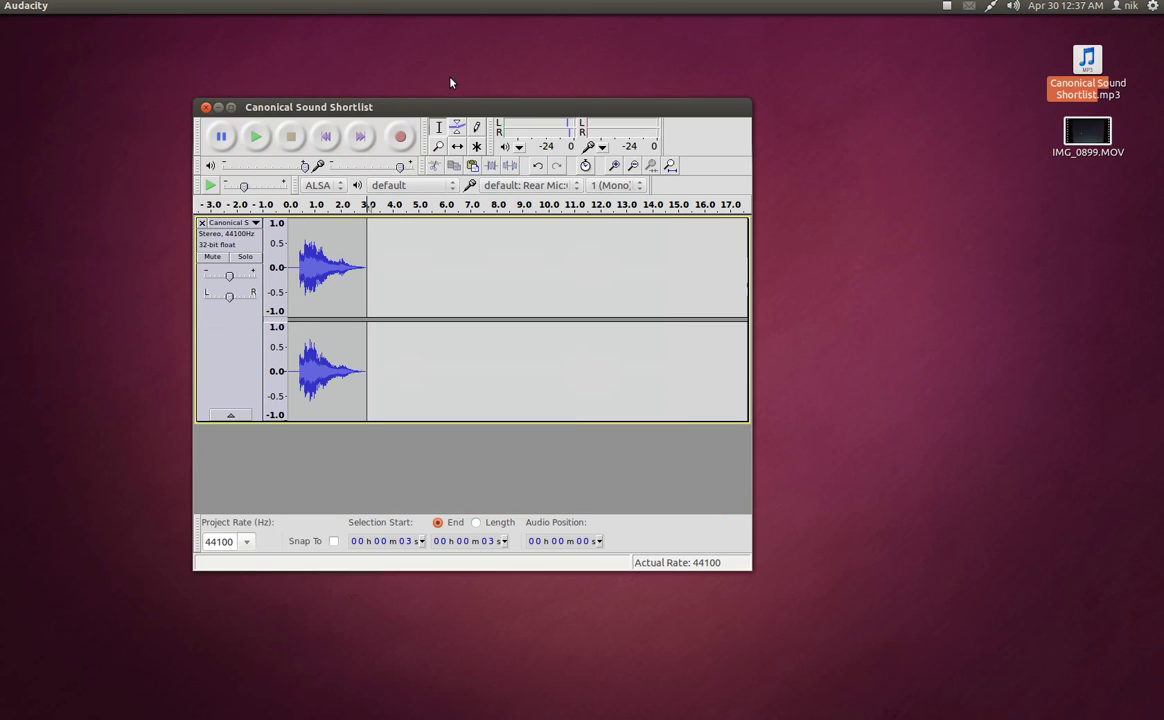
left_click_drag(462, 109, 467, 100)
left_click(57, 5)
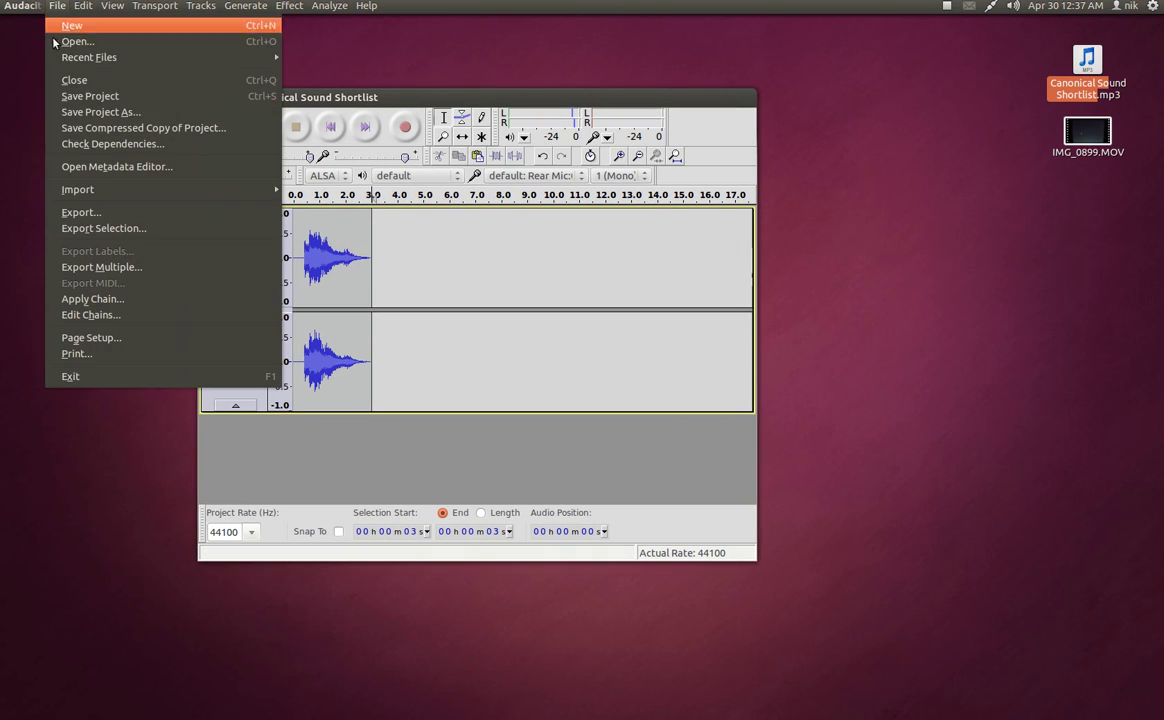
Step: Export the chime to the home folder as 'desktop-login' in Ogg Vorbis format, keeping default metadata
left_click(112, 213)
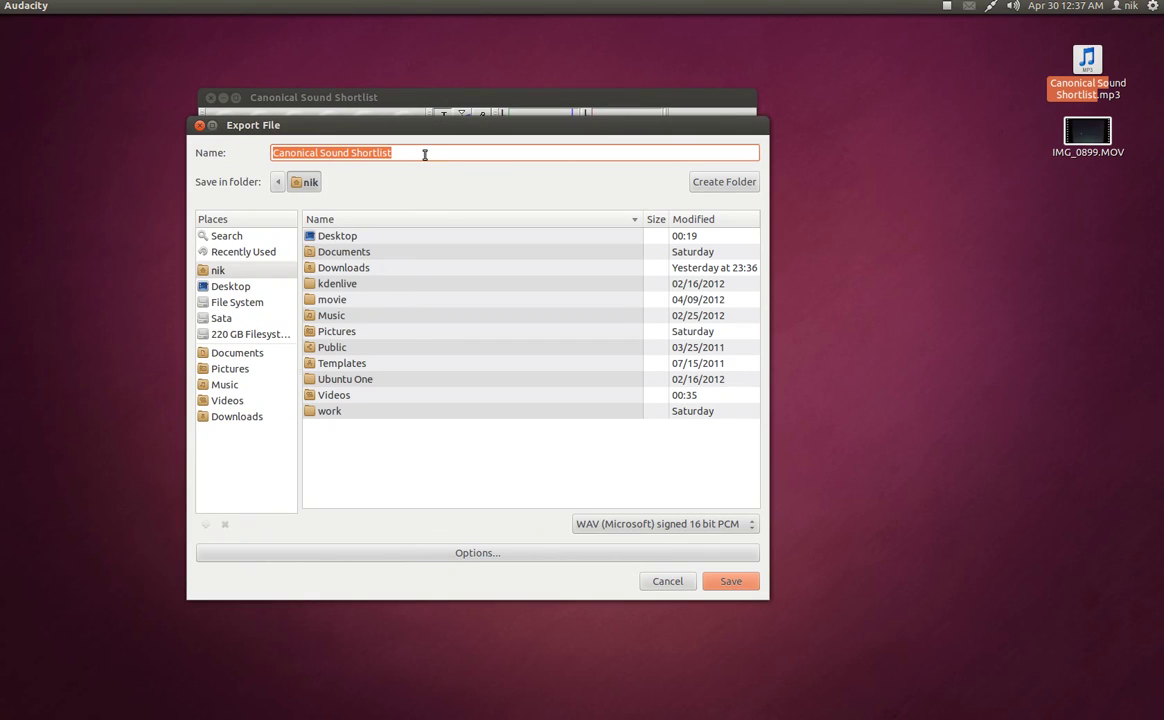
key("BackSpace")
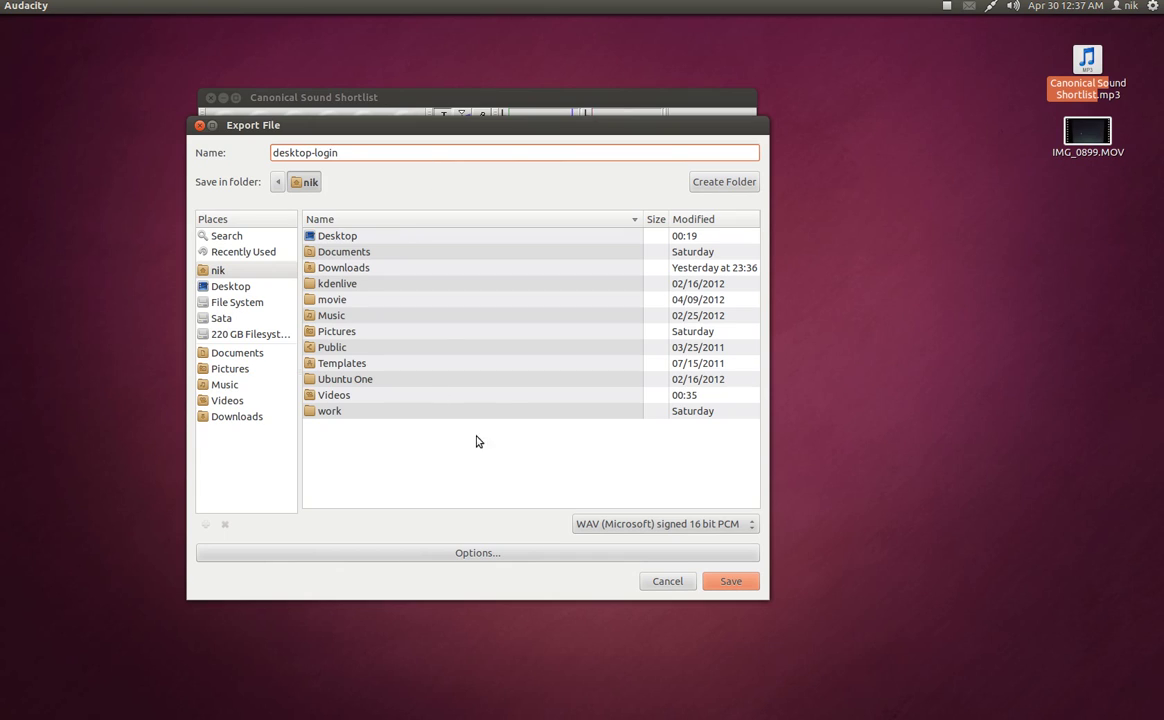
left_click(659, 527)
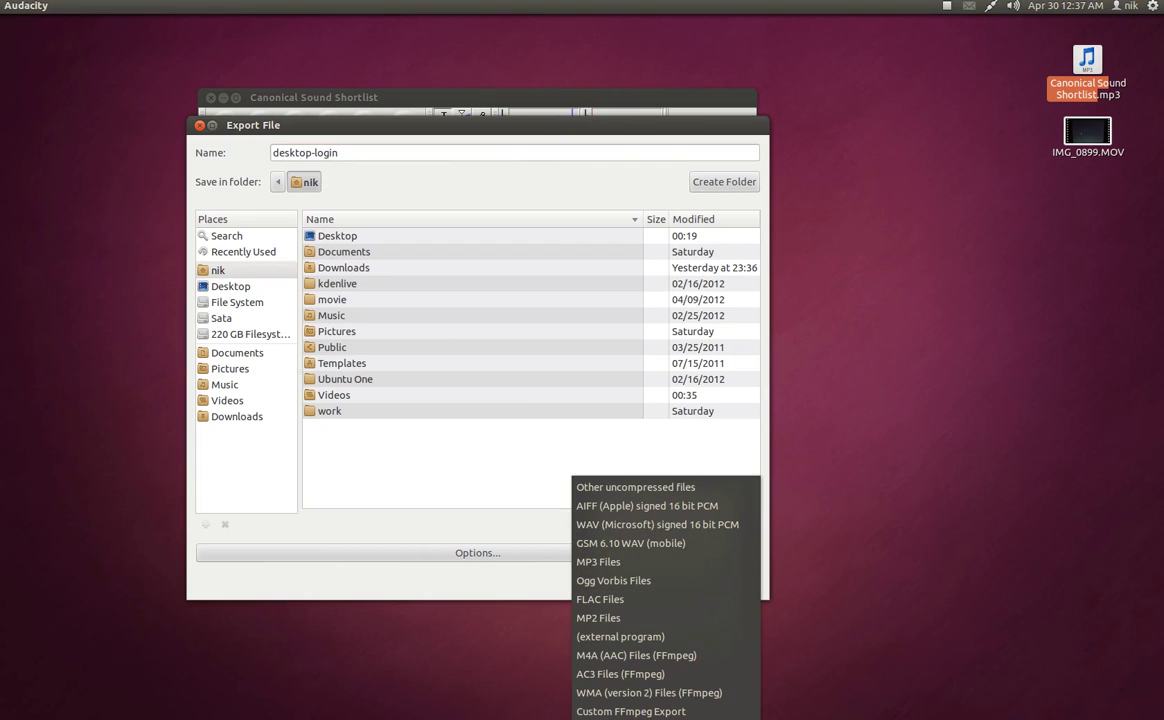
left_click(640, 581)
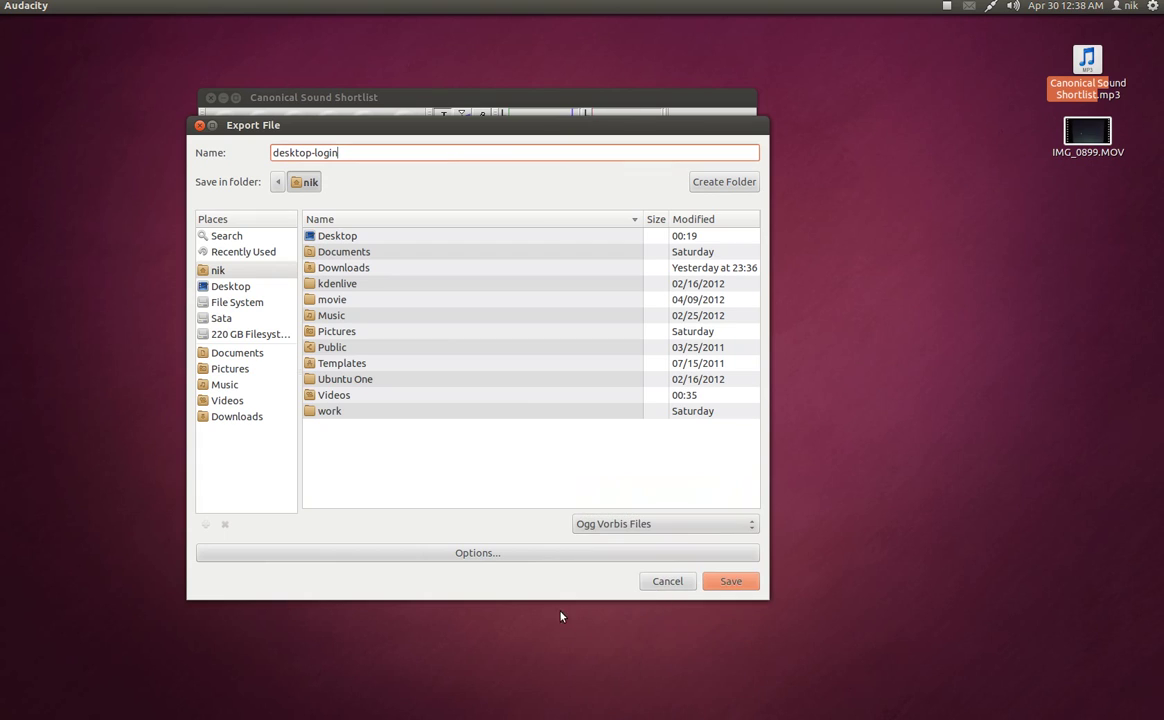
left_click(734, 586)
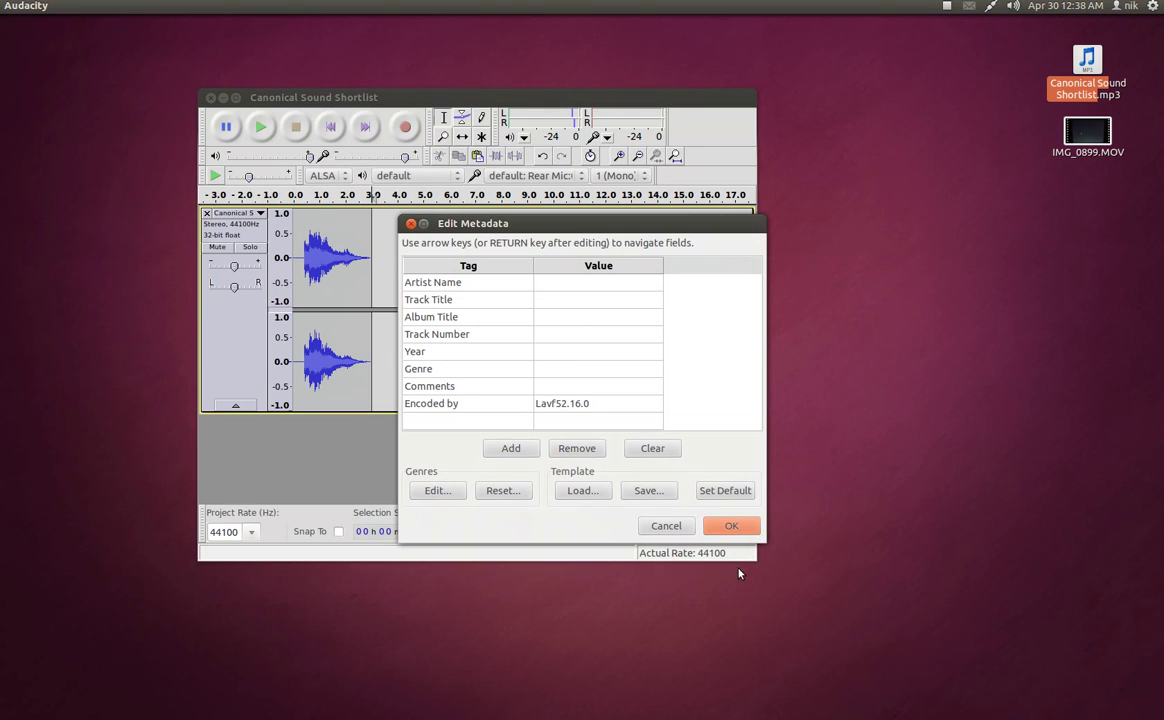
left_click(738, 530)
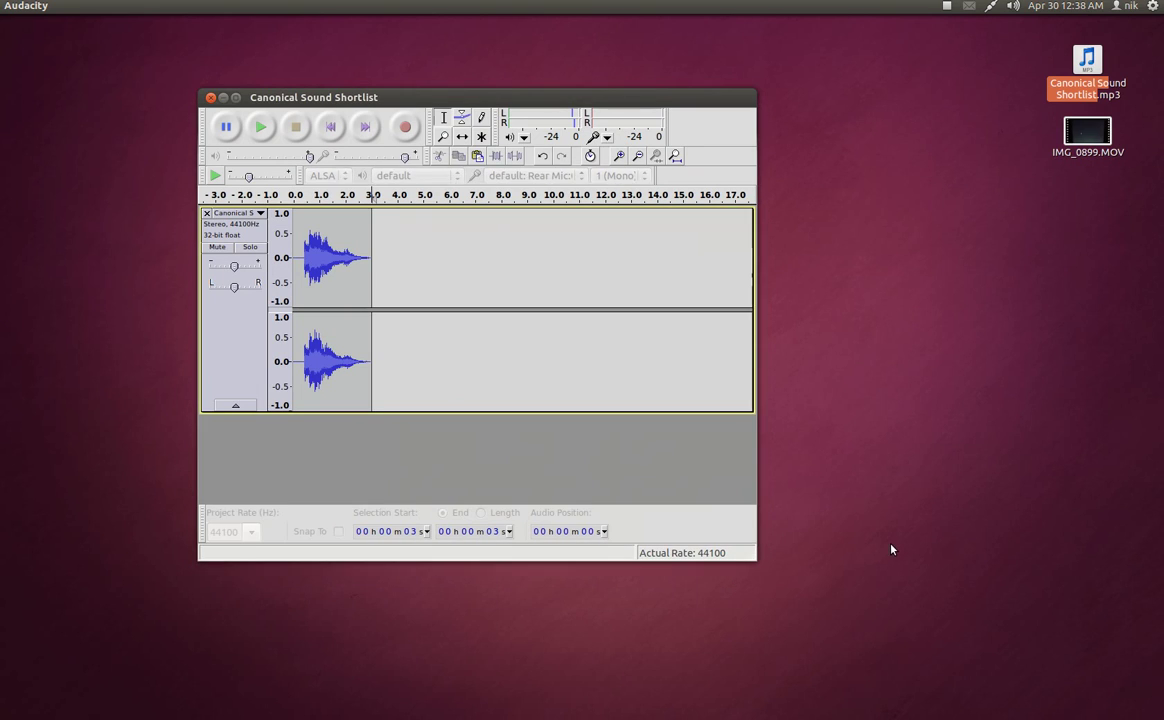
Step: Open the Home folder in Files and play desktop-login.ogg in Movie Player, then close the player
left_click(223, 98)
mouse_move(21, 156)
left_click(21, 117)
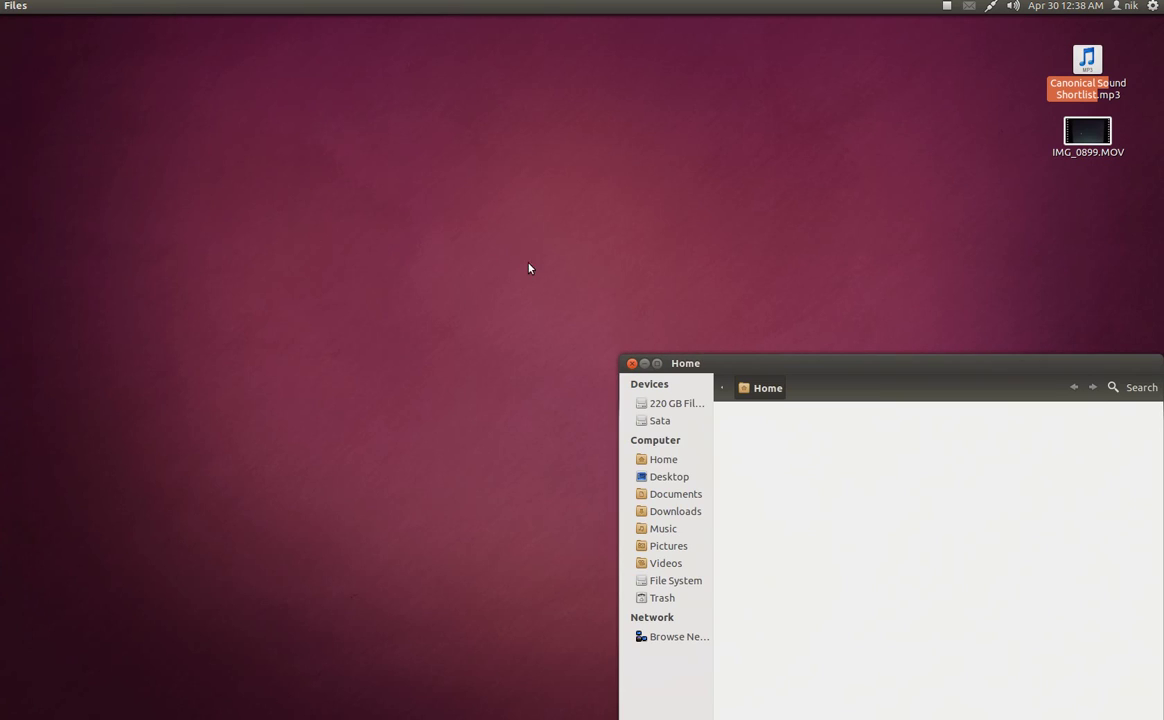
left_click_drag(837, 369, 480, 93)
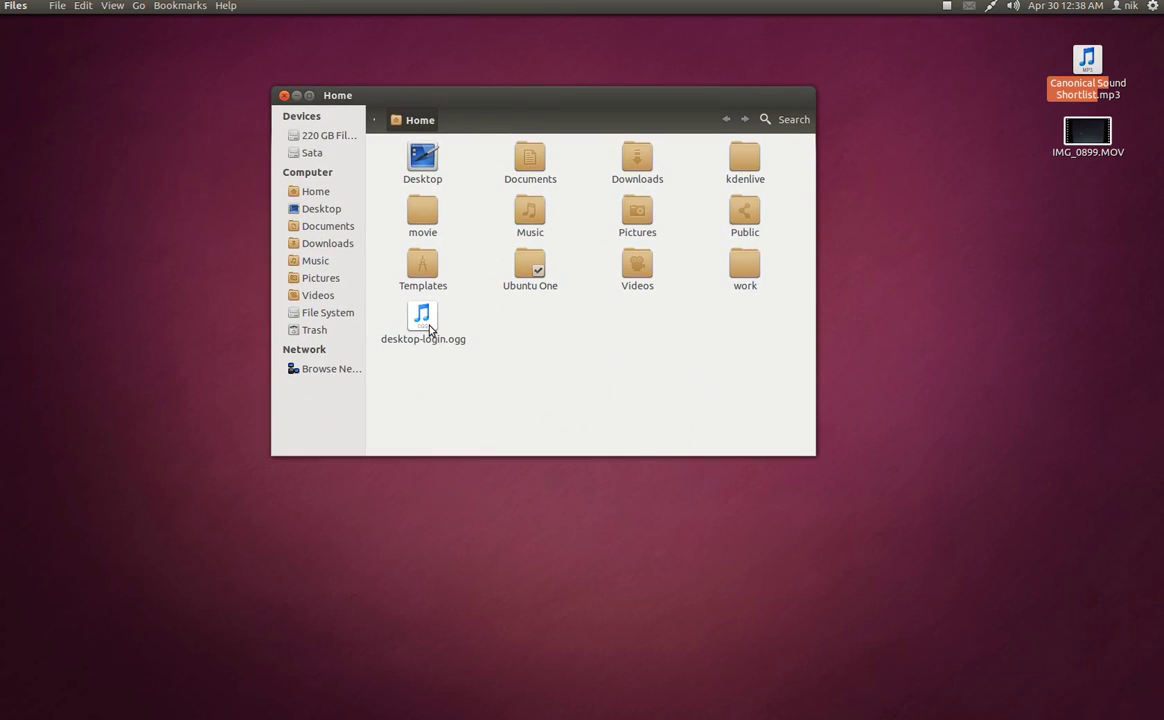
right_click(430, 328)
left_click(458, 375)
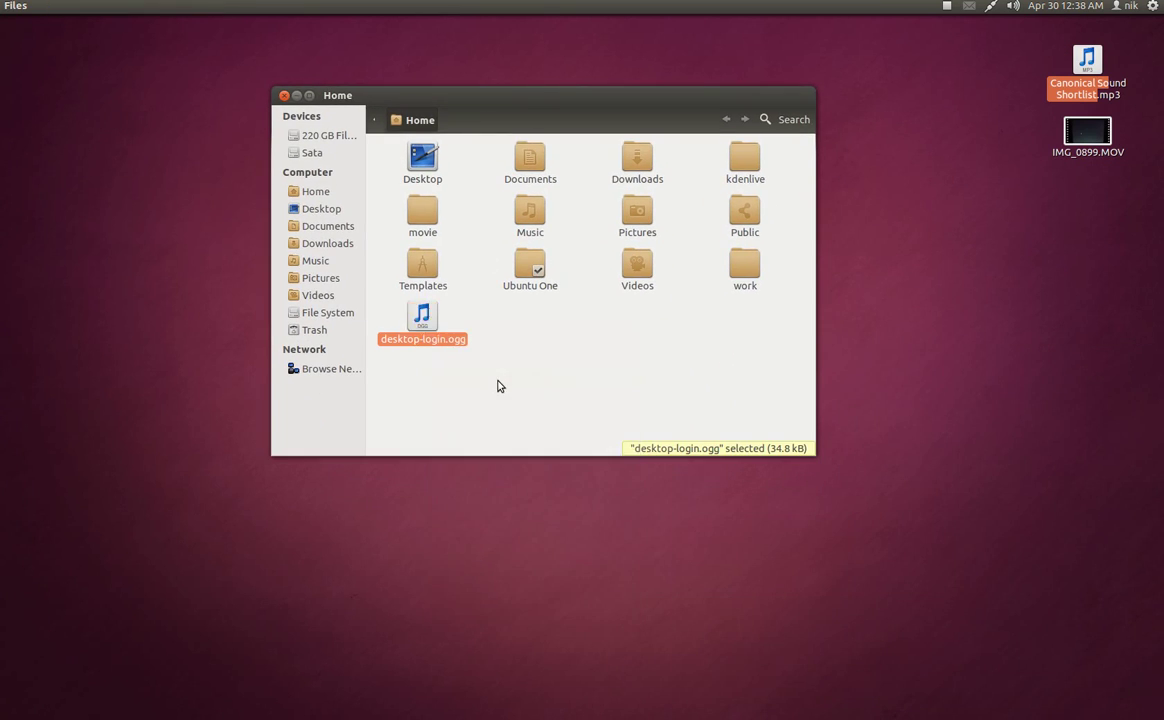
left_click_drag(931, 303, 710, 243)
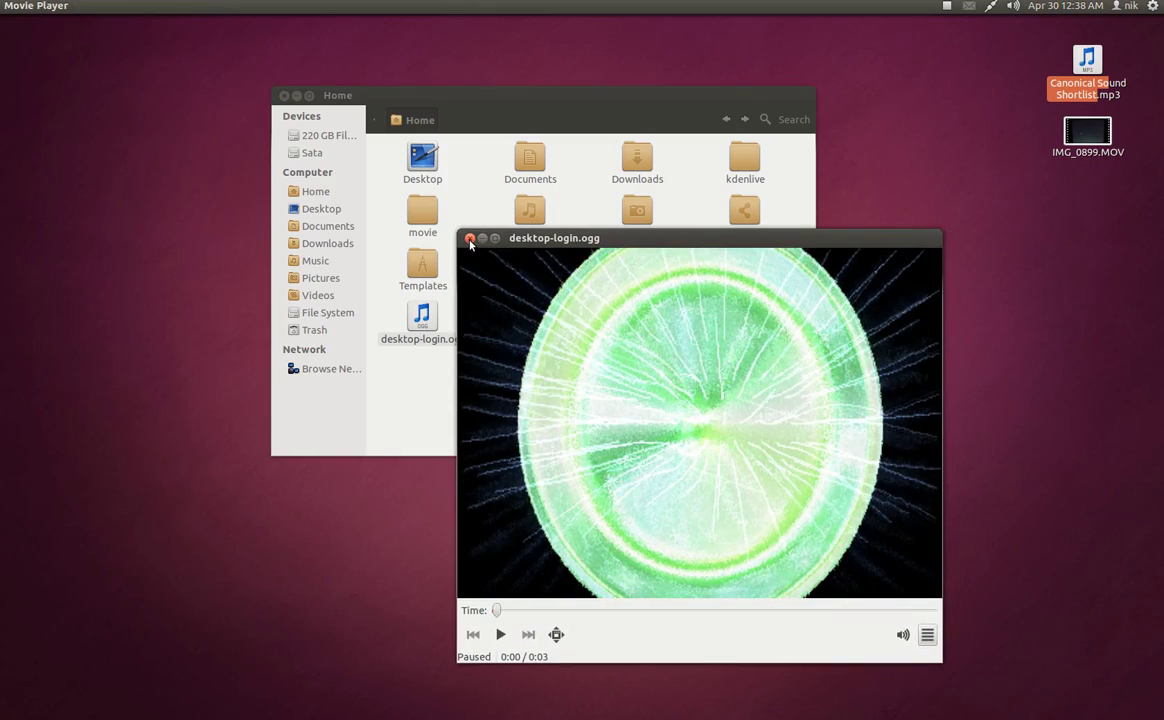
left_click(470, 242)
left_click(508, 403)
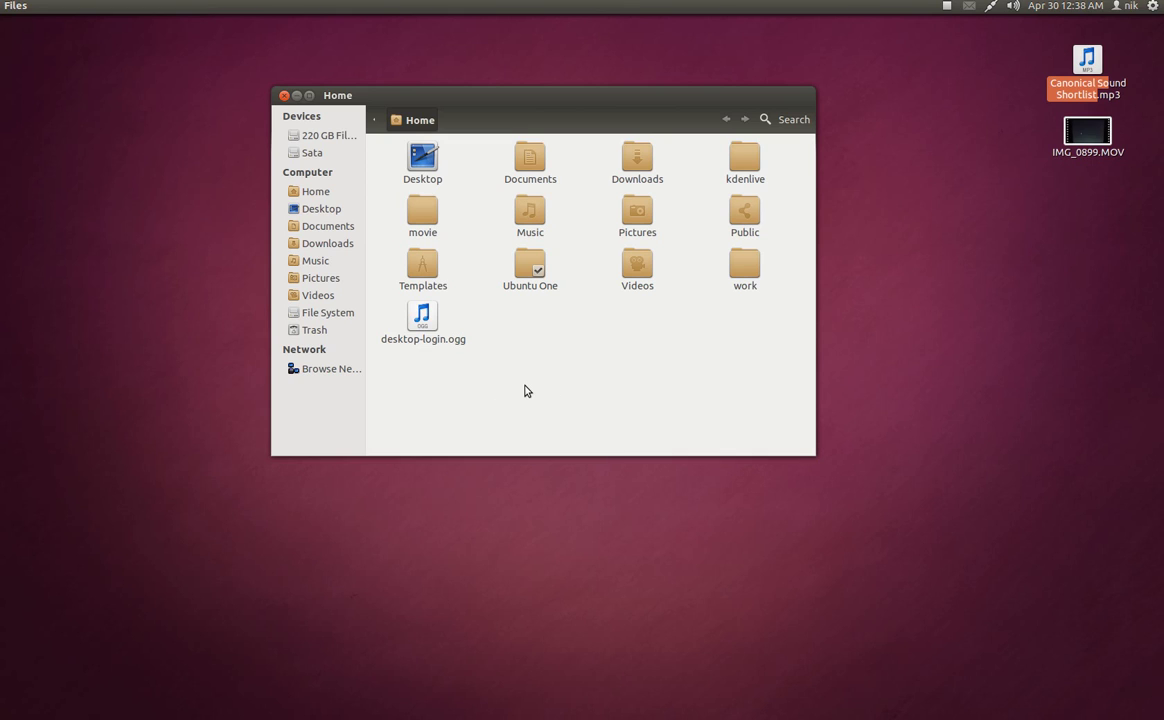
Step: Launch Terminal from the Dash and run gksu nautilus to open a root file manager
key("super")
type("ter")
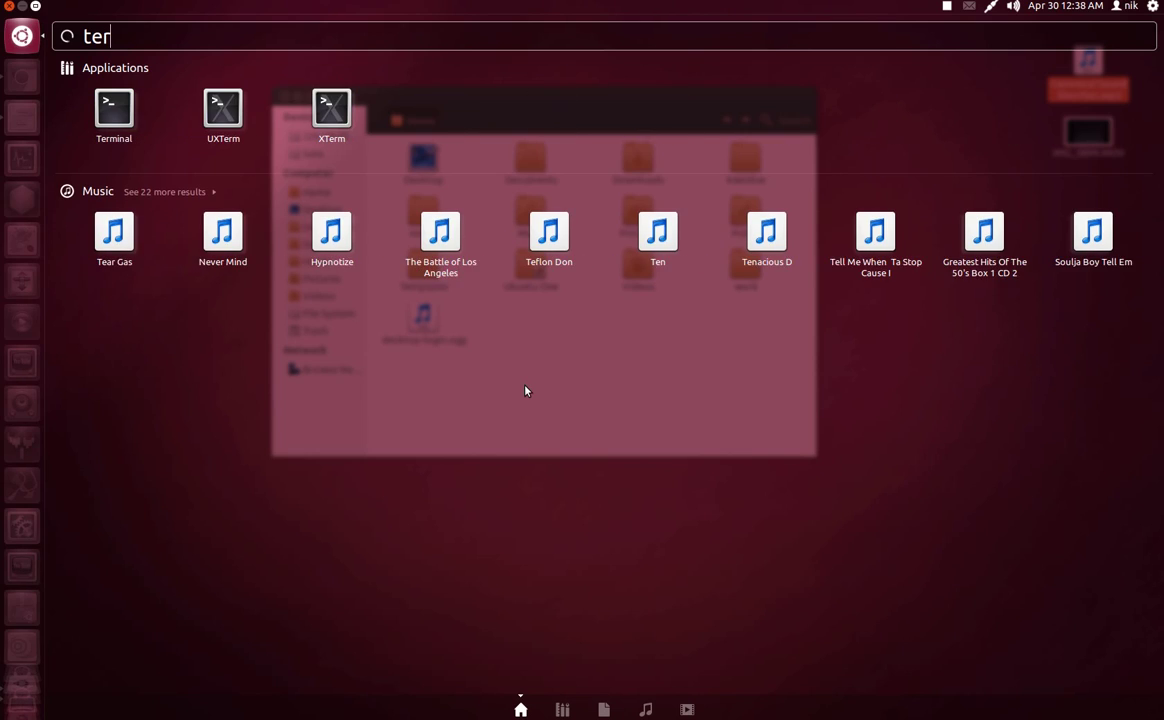
key("Return")
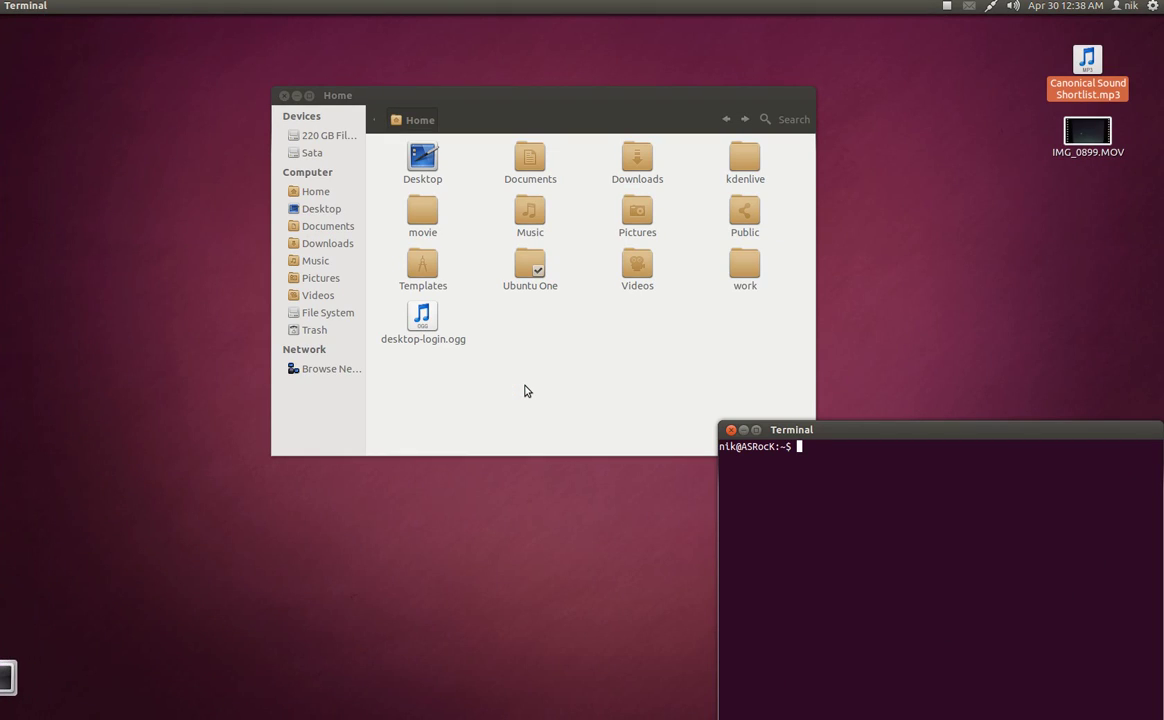
left_click_drag(809, 429, 405, 239)
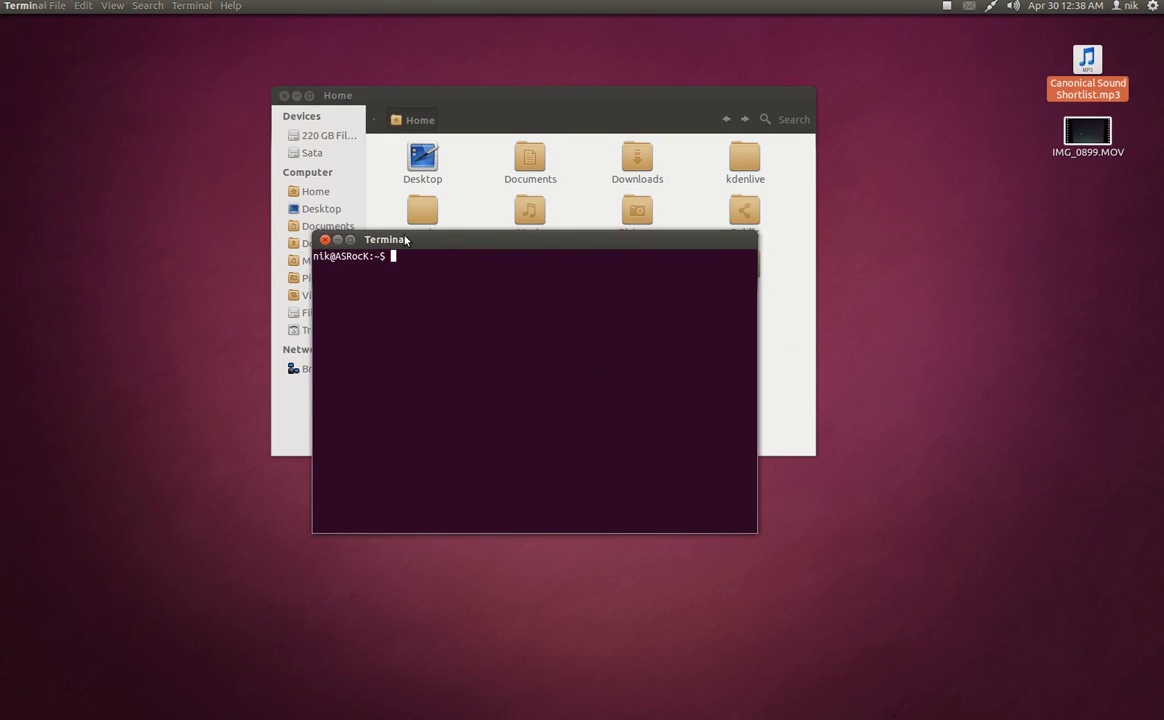
type("gksu ")
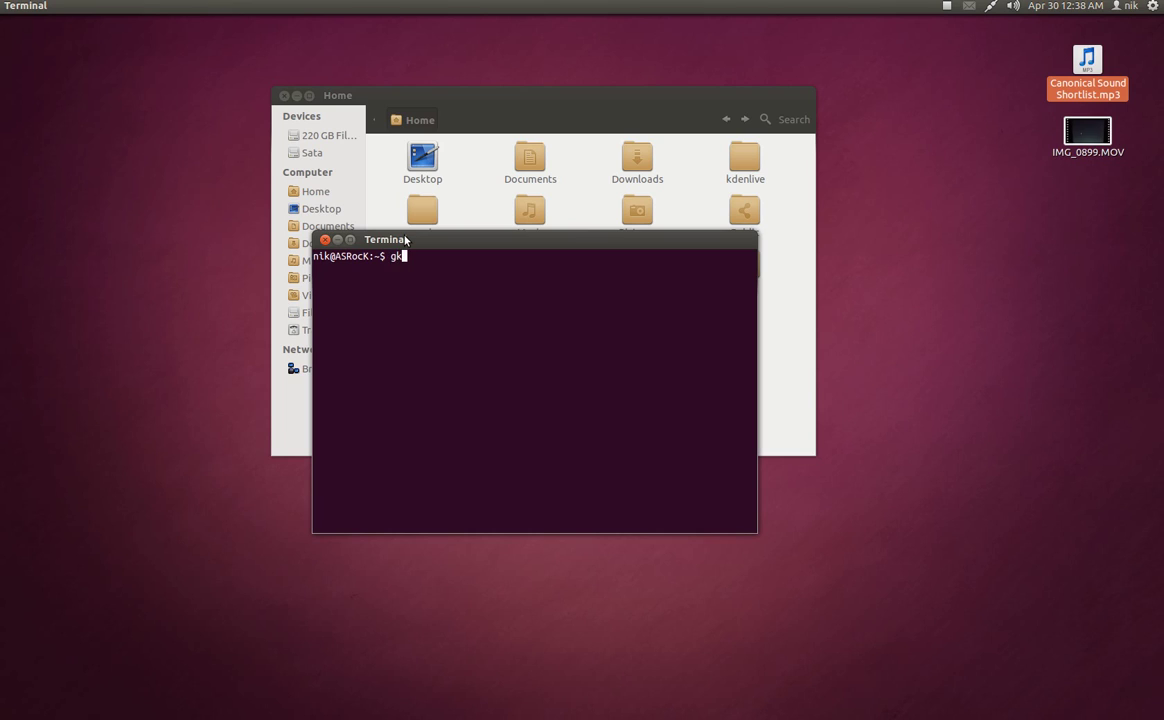
type("nat")
type("utilus")
key("Return")
key("Return")
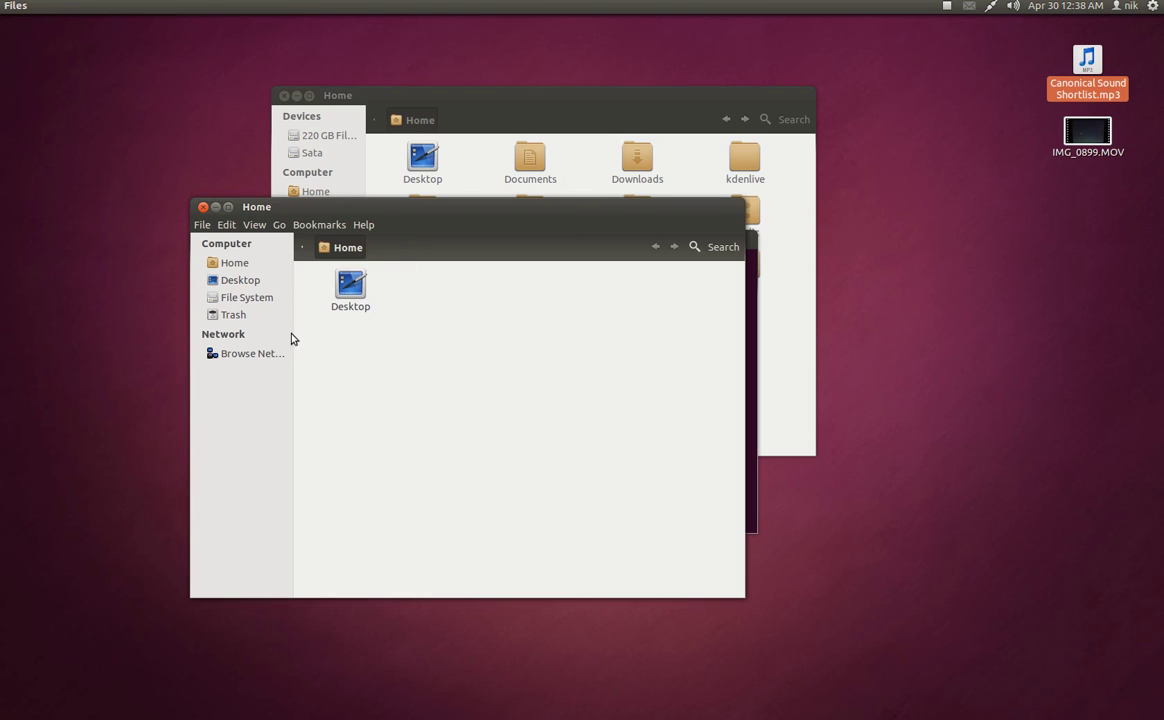
Step: Browse the root file window from File System into /usr/share/sounds
left_click(258, 302)
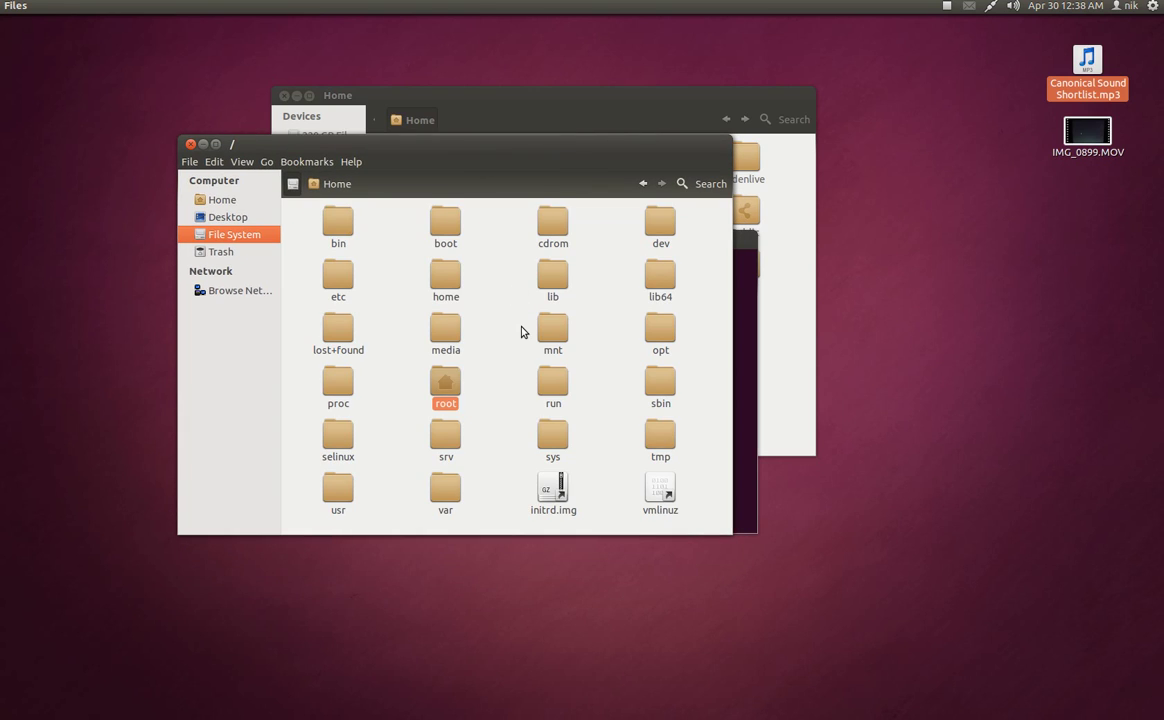
type("usr")
key("Return")
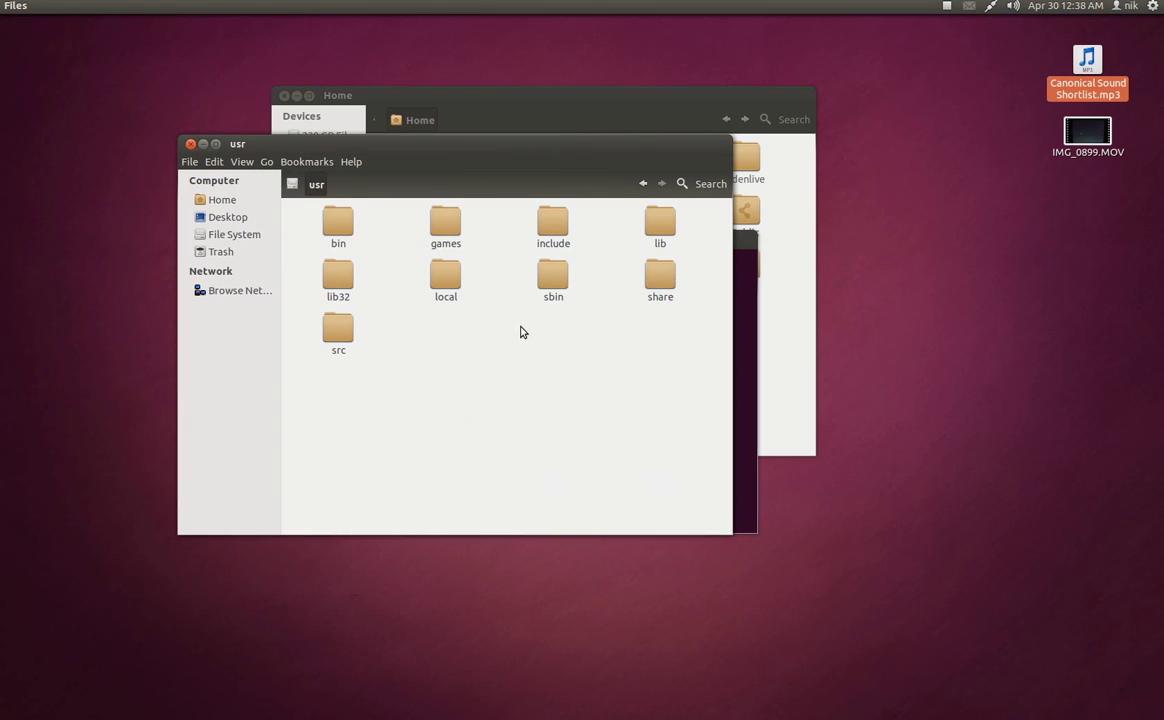
type("sh")
key("Return")
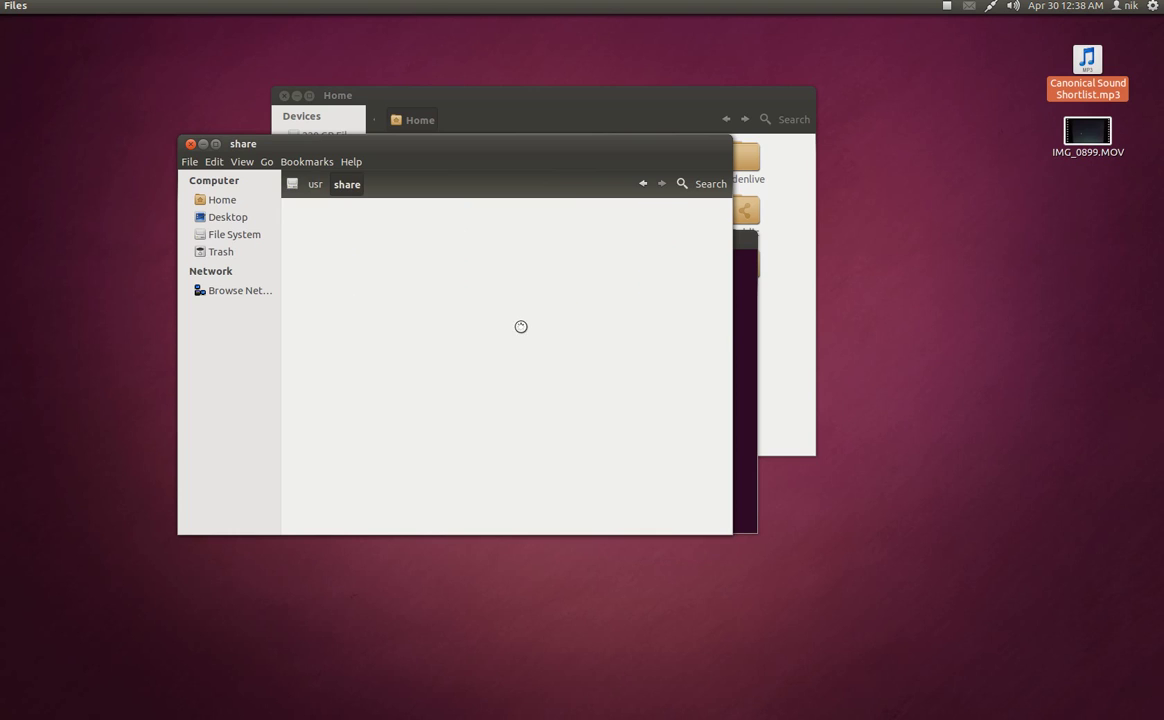
type("sou")
key("Return")
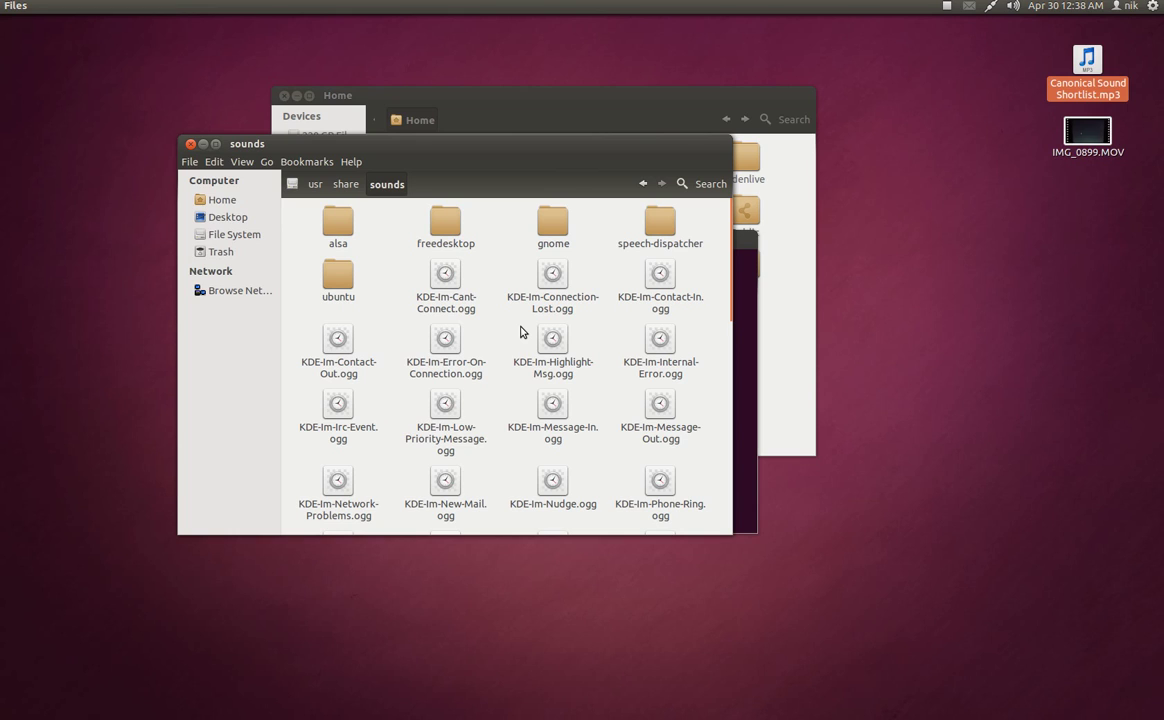
Step: Open ubuntu/stereo, select its existing desktop-login.ogg, and place the Home window beside it
double_click(330, 276)
double_click(340, 222)
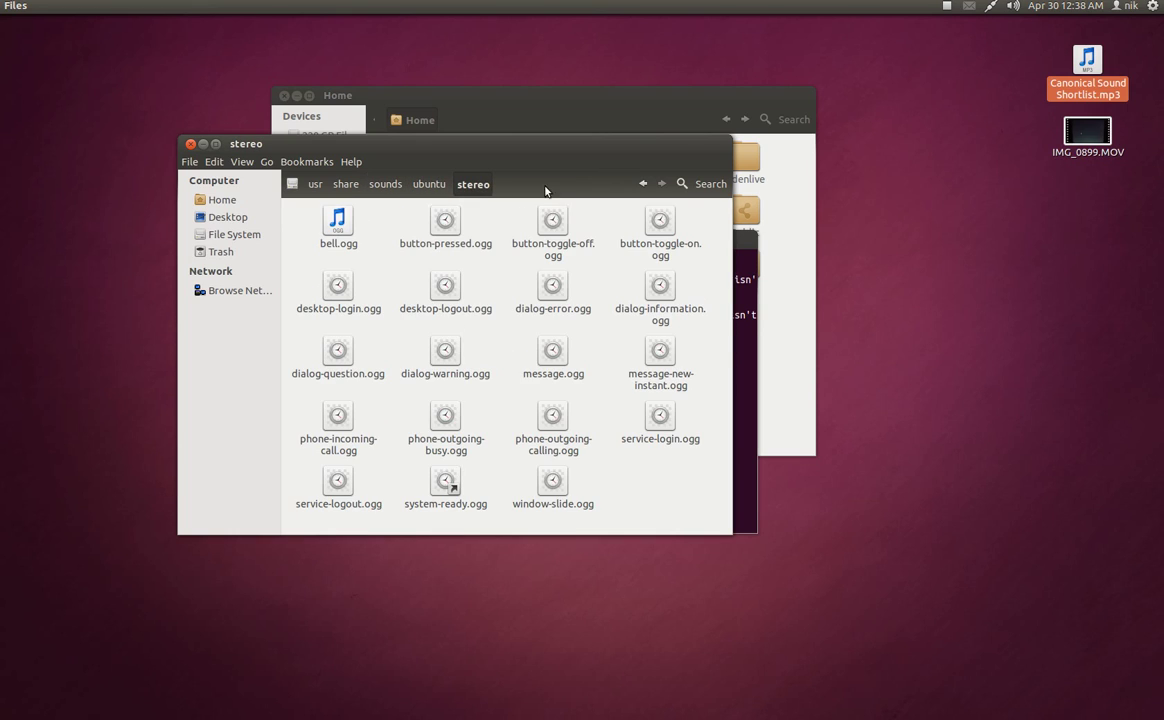
left_click_drag(544, 156, 485, 136)
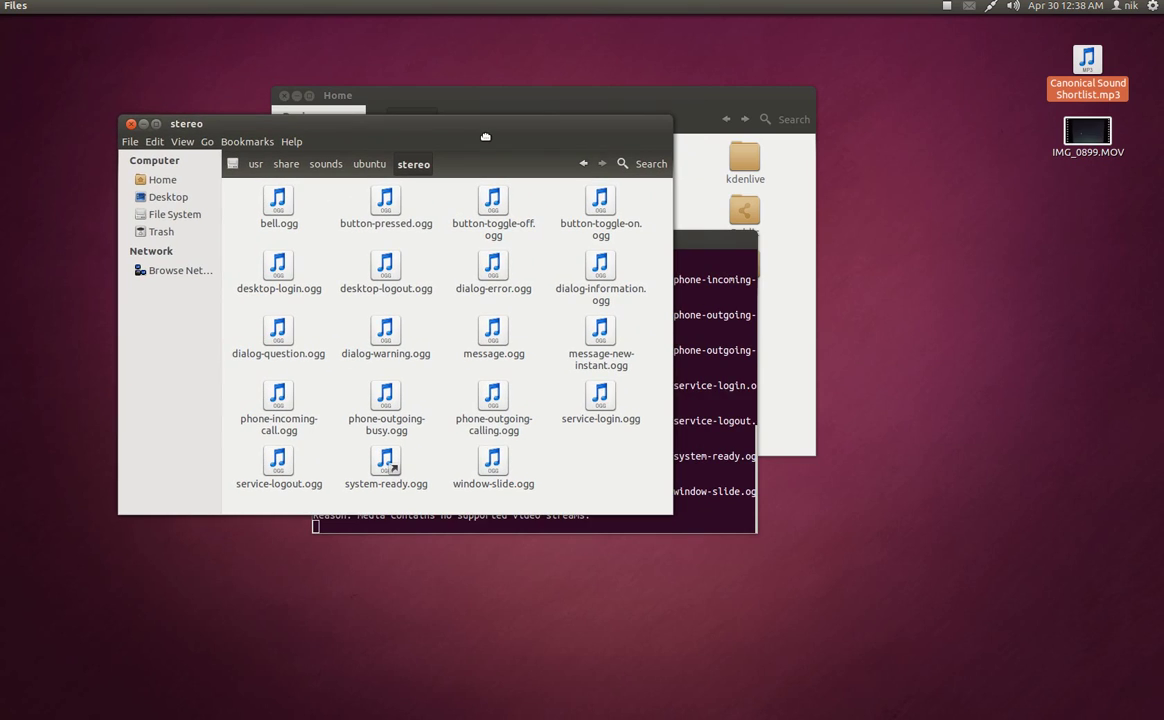
left_click(294, 278)
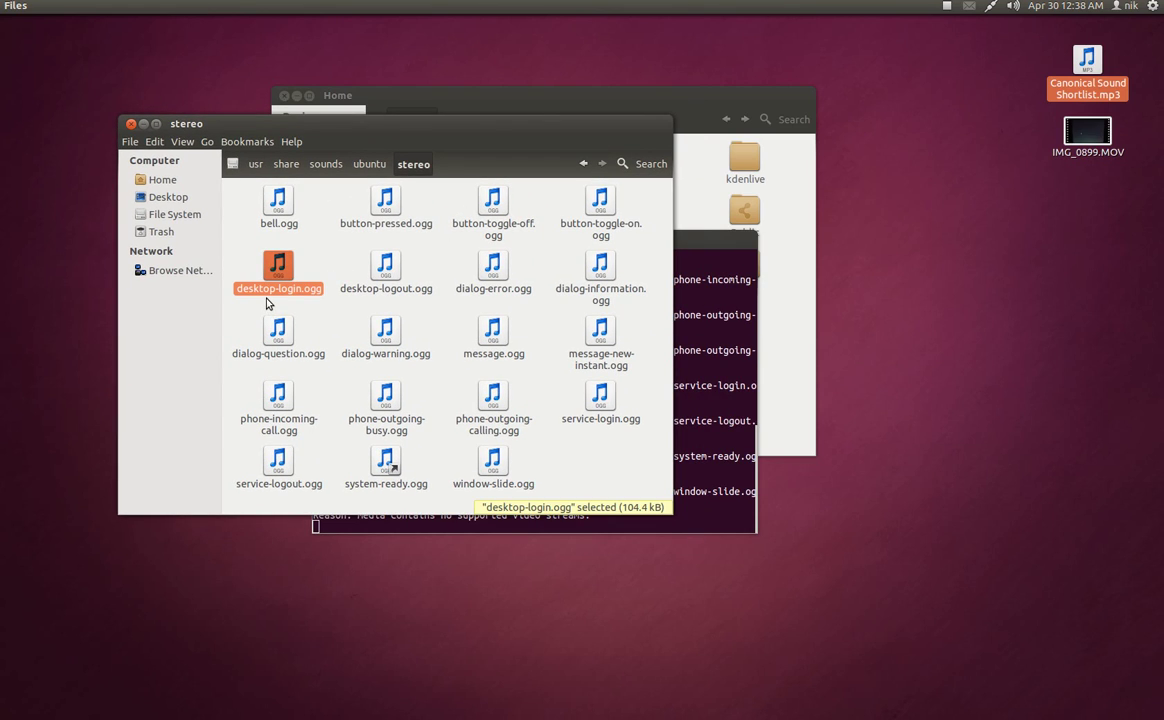
left_click_drag(672, 120, 791, 98)
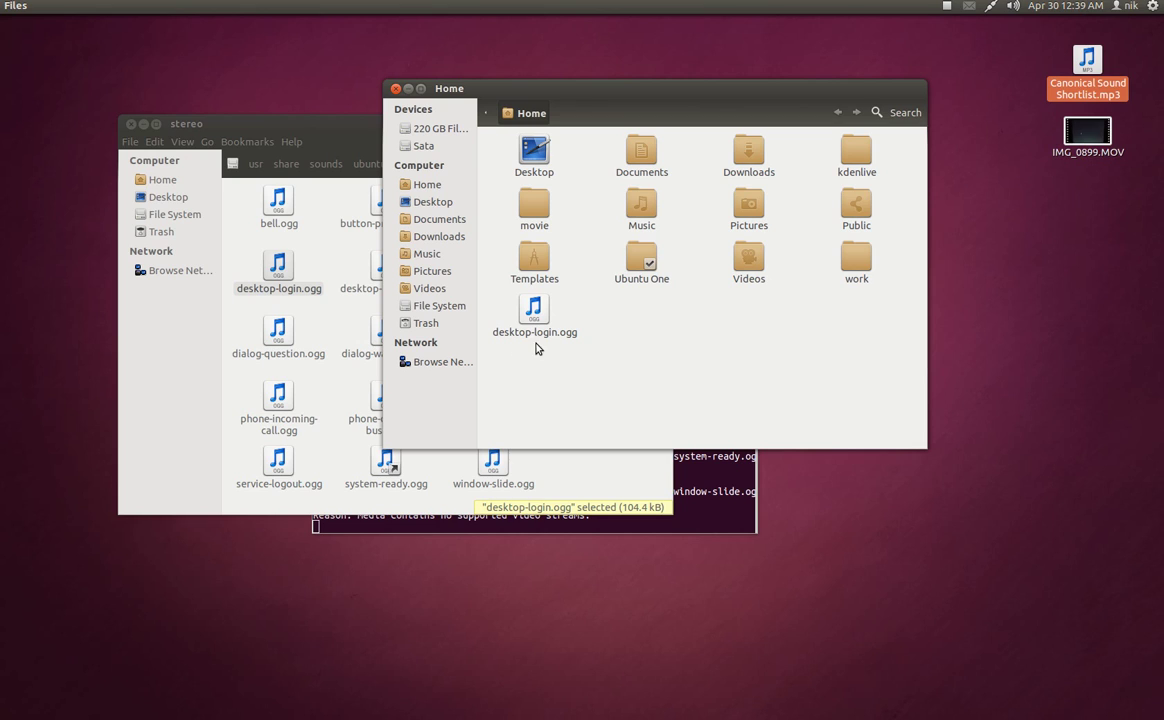
Step: Copy the new desktop-login.ogg into the stereo folder, replacing the old file for all conflicts
left_click_drag(512, 318, 392, 362)
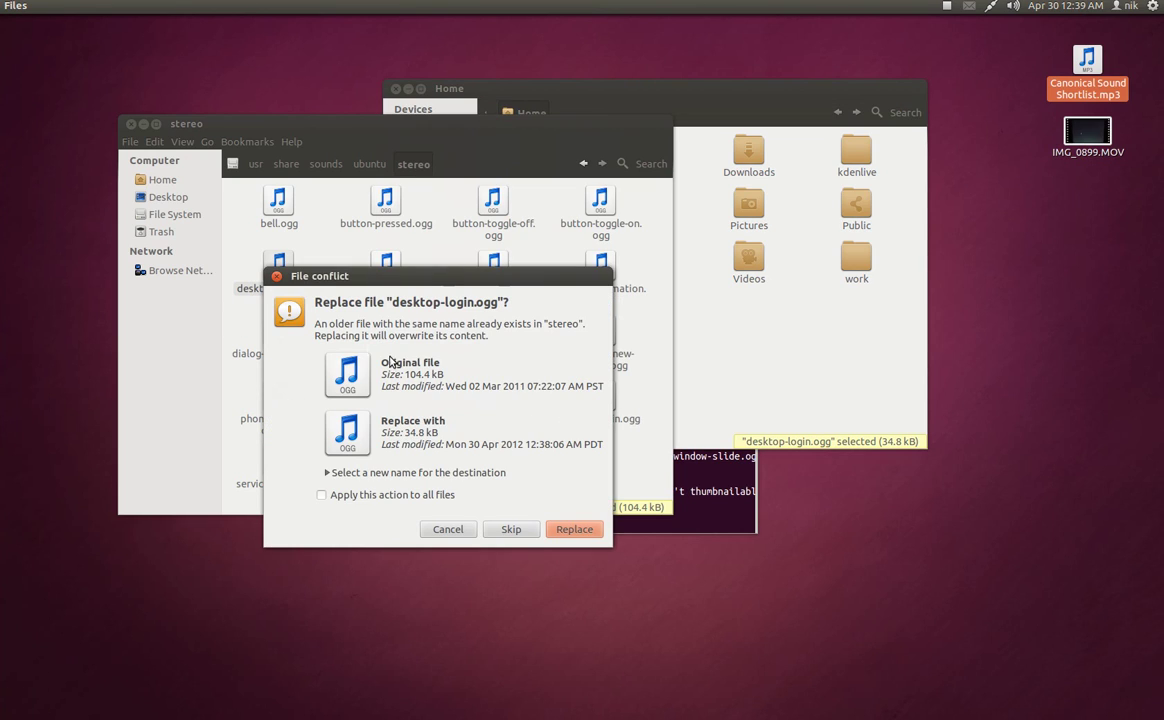
left_click(400, 494)
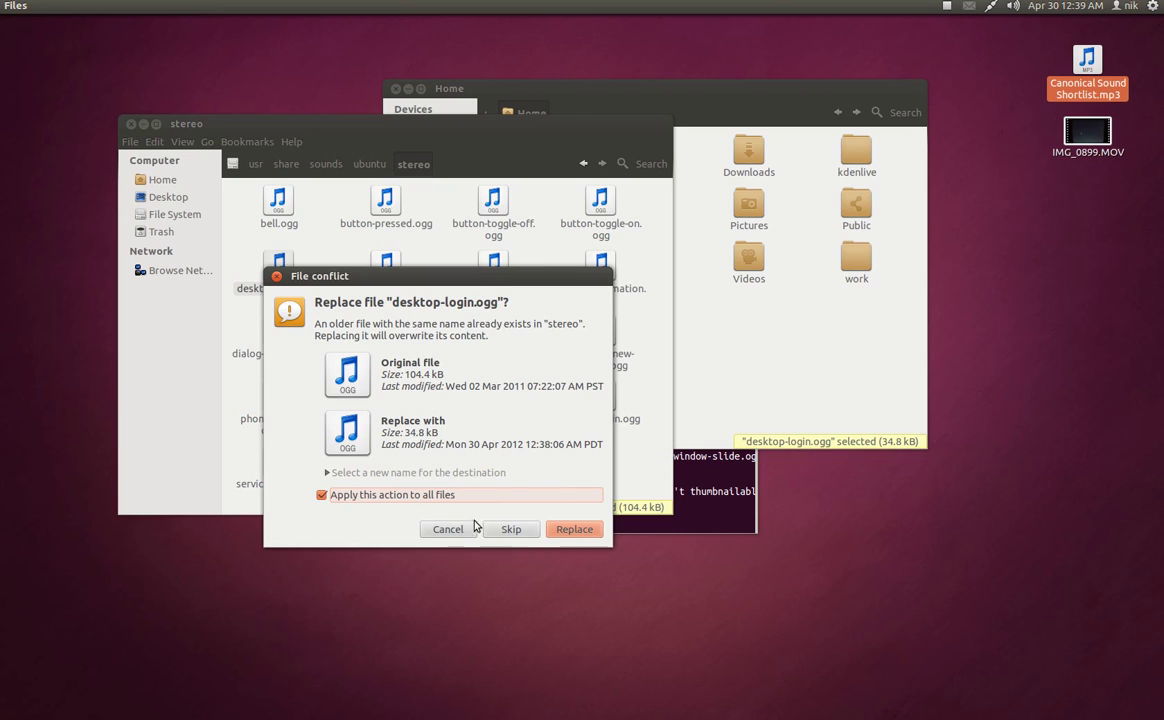
left_click(571, 531)
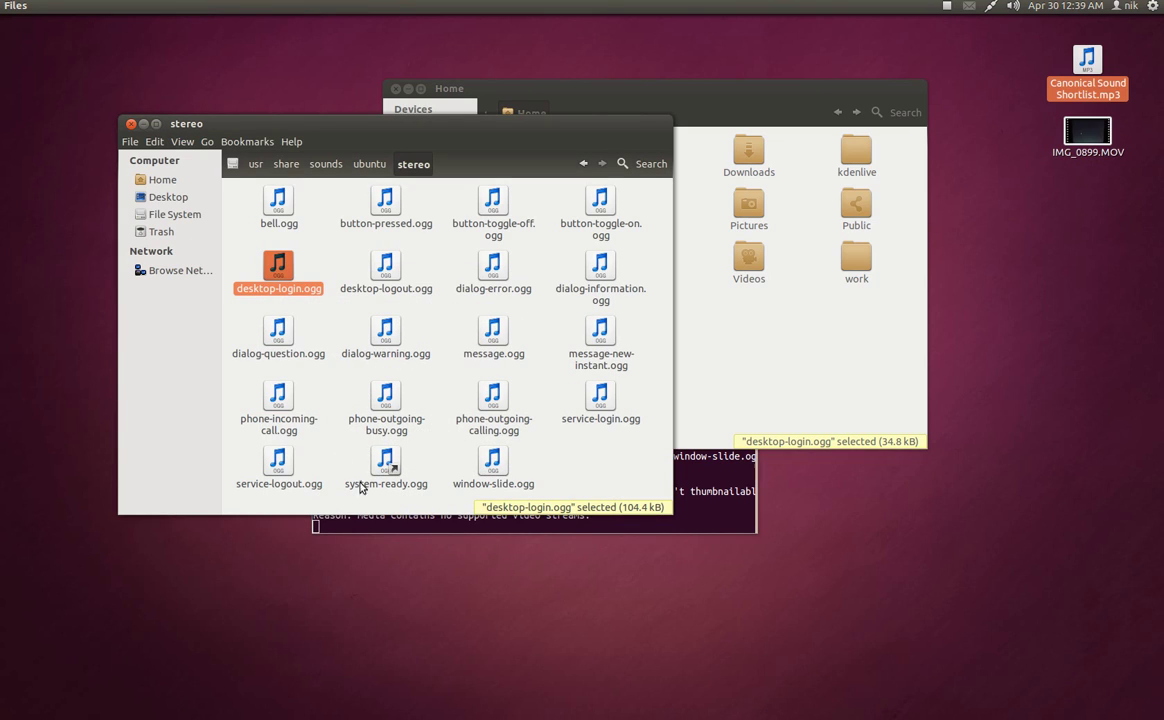
Step: Close the stereo and Home file windows and the terminal
left_click(130, 123)
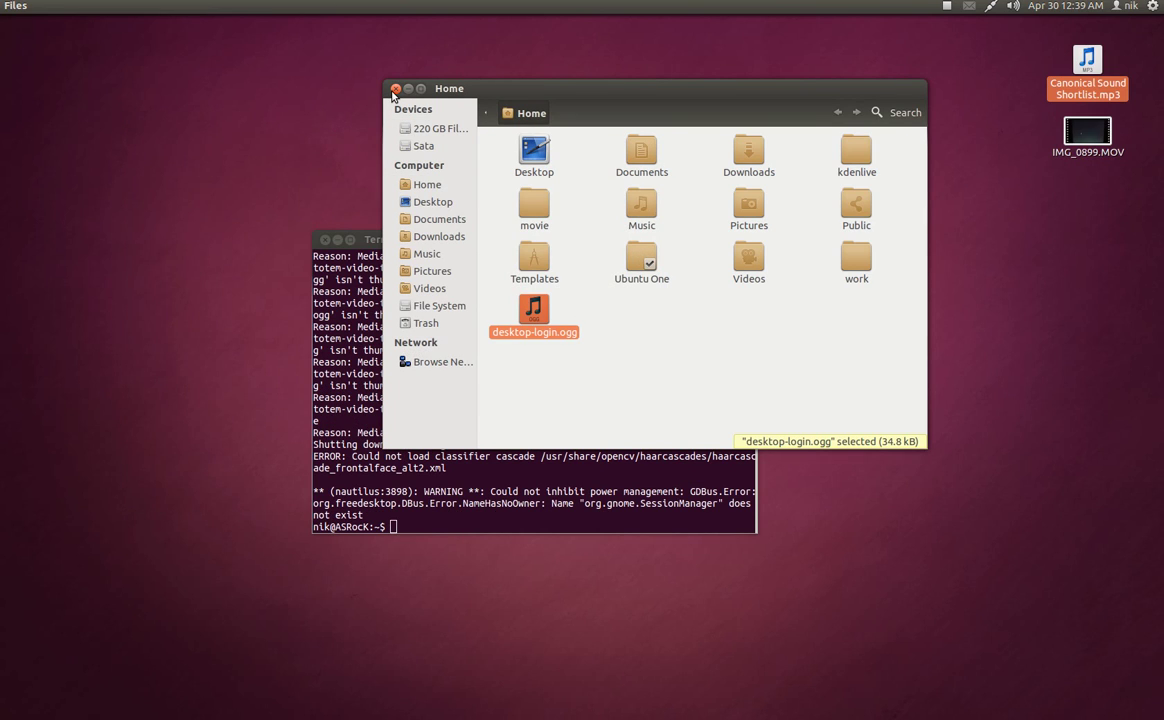
left_click(396, 89)
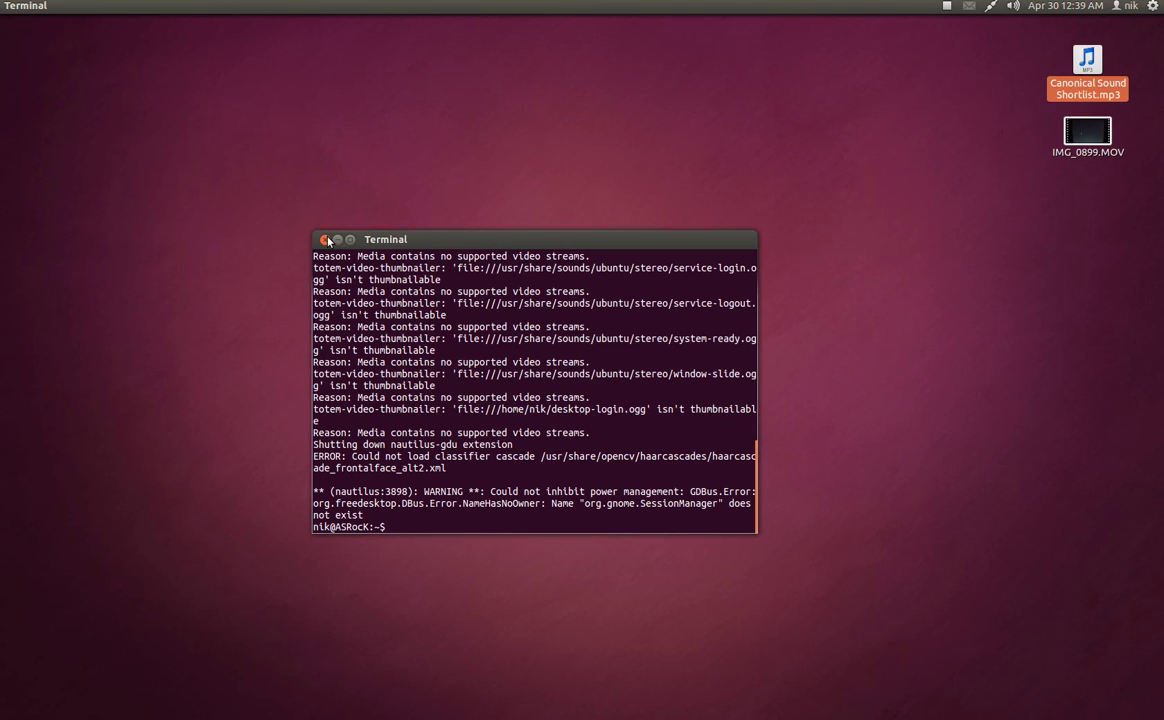
left_click(325, 240)
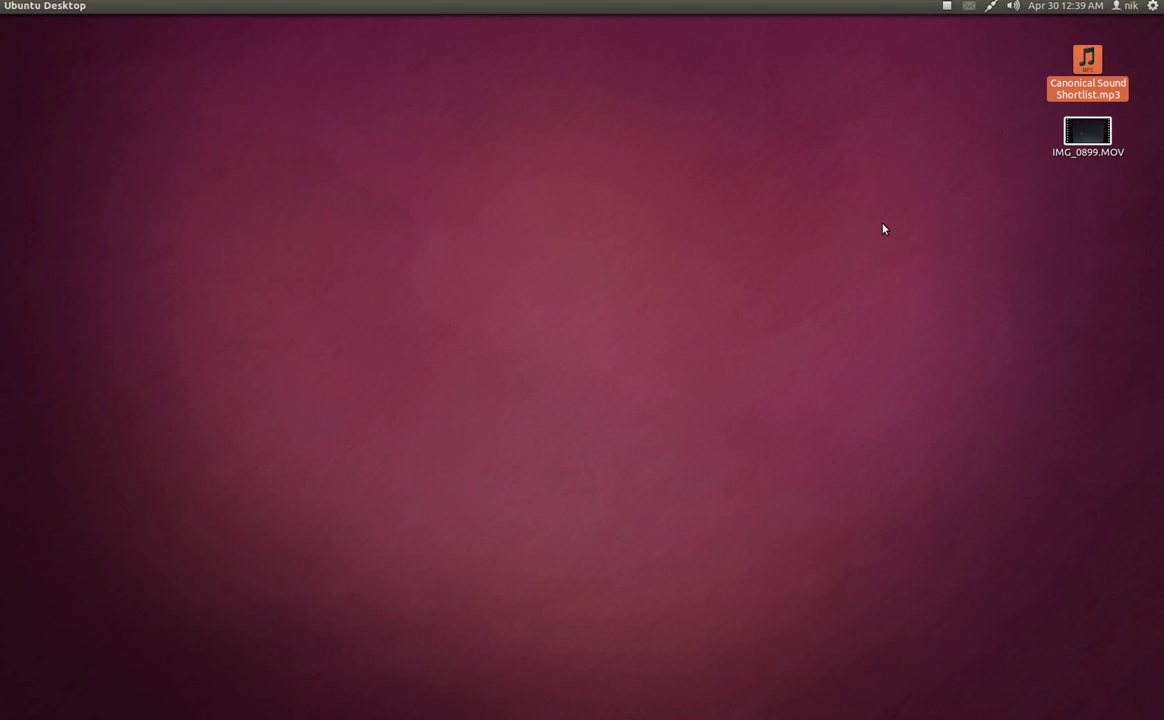
Step: Play the 9-second IMG_0899.MOV login clip in Movie Player, exit fullscreen, and close the player
double_click(1088, 130)
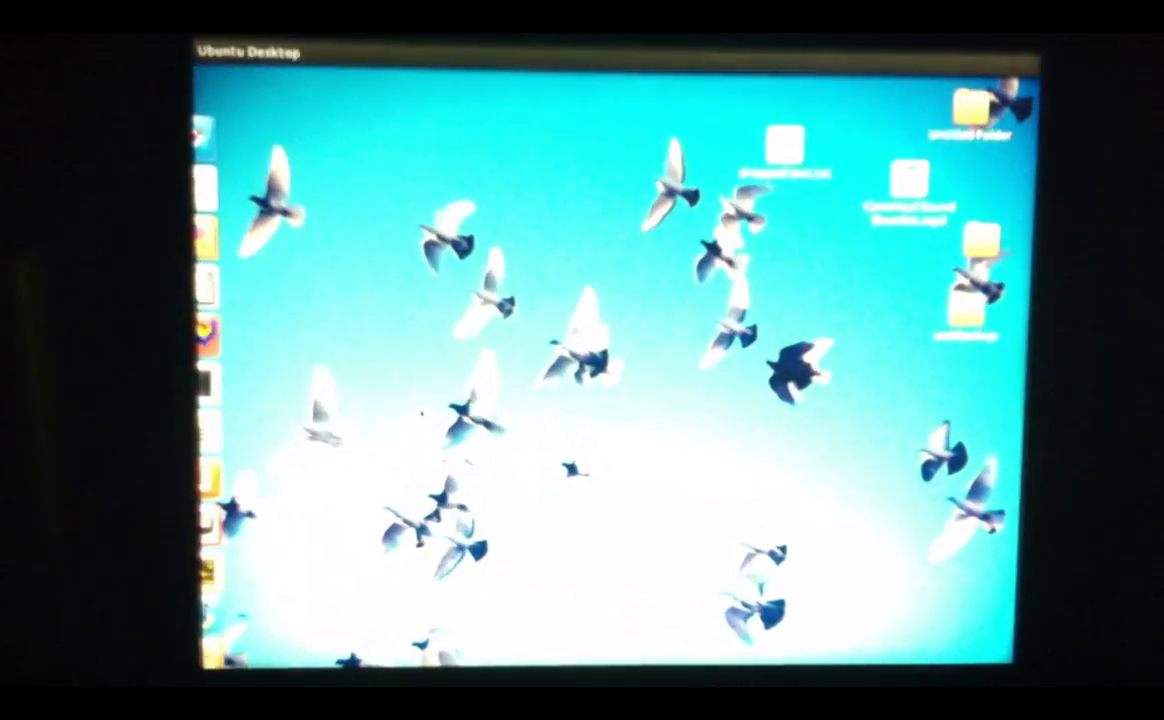
key("f")
left_click_drag(829, 301, 590, 163)
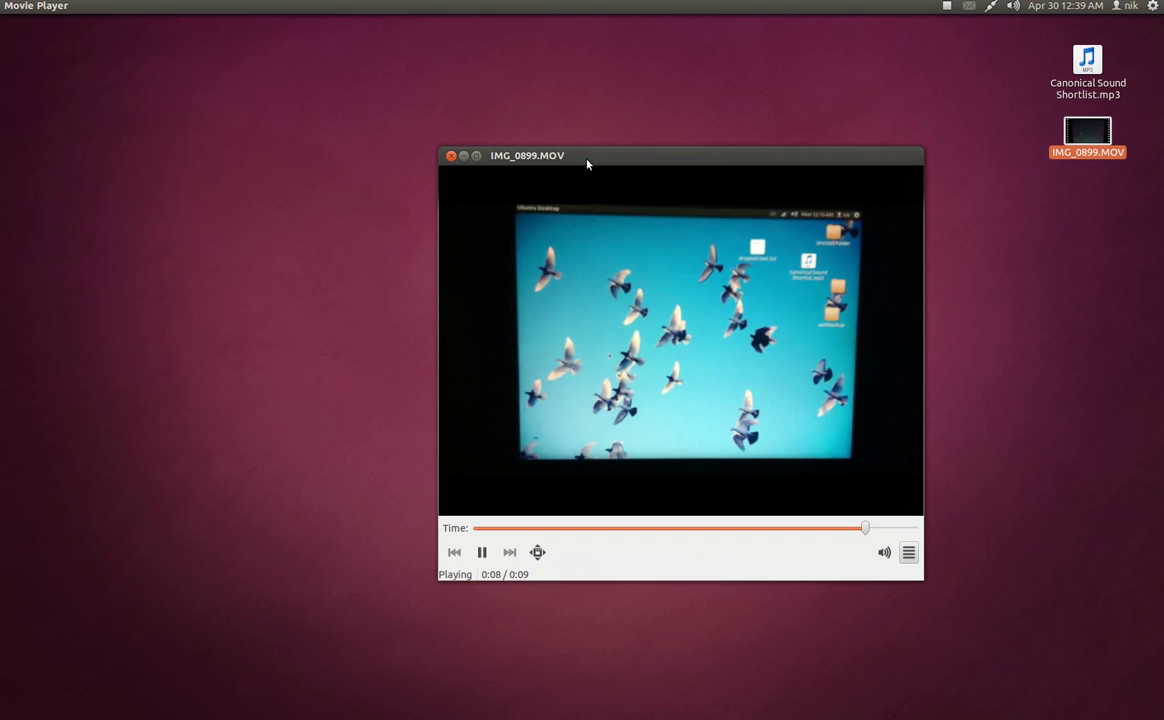
left_click(455, 161)
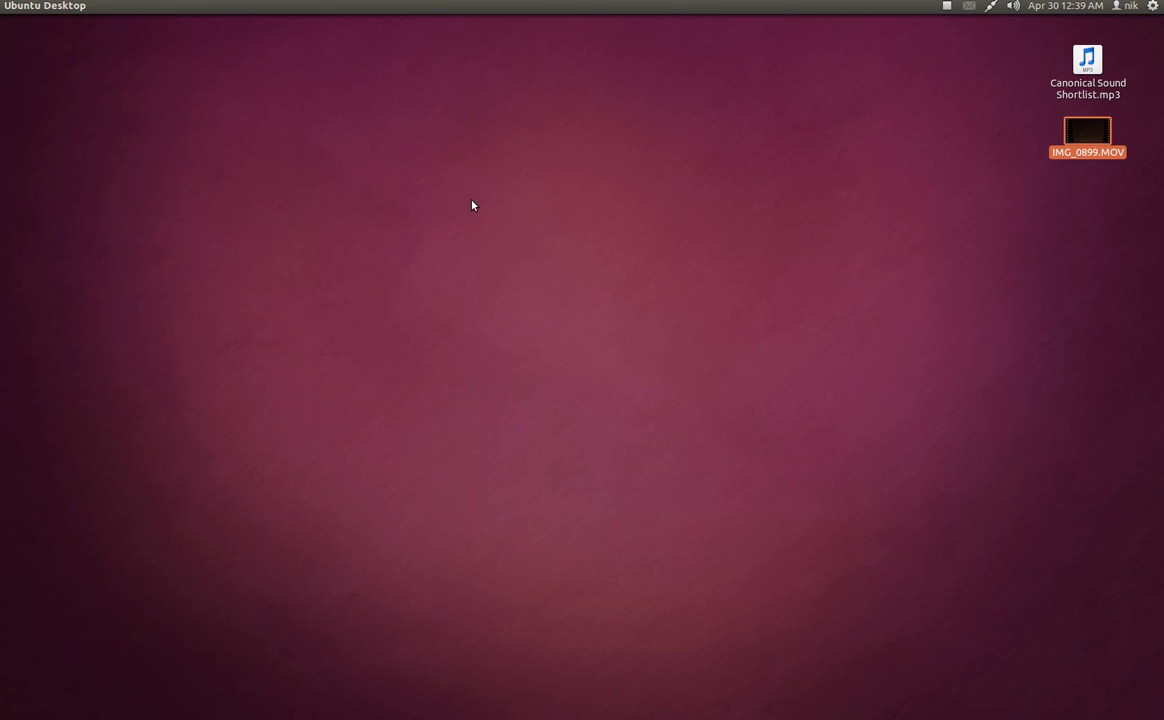
left_click(948, 6)
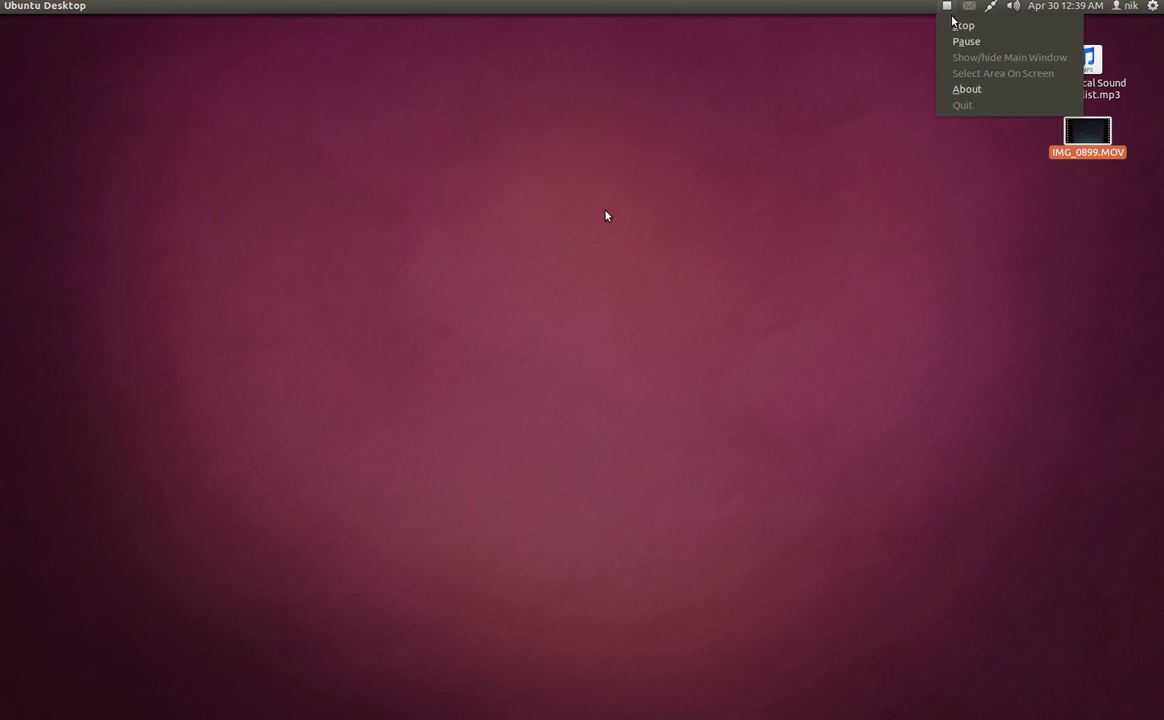